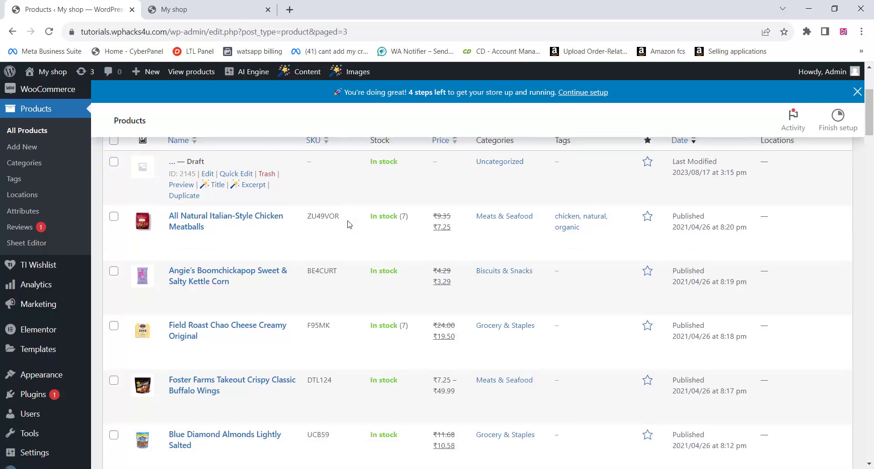
# Step: Look through the third page of the shop's product list, checking the products' names, SKUs, stock, prices and categories
pyautogui.scroll(-5, 350, 224)
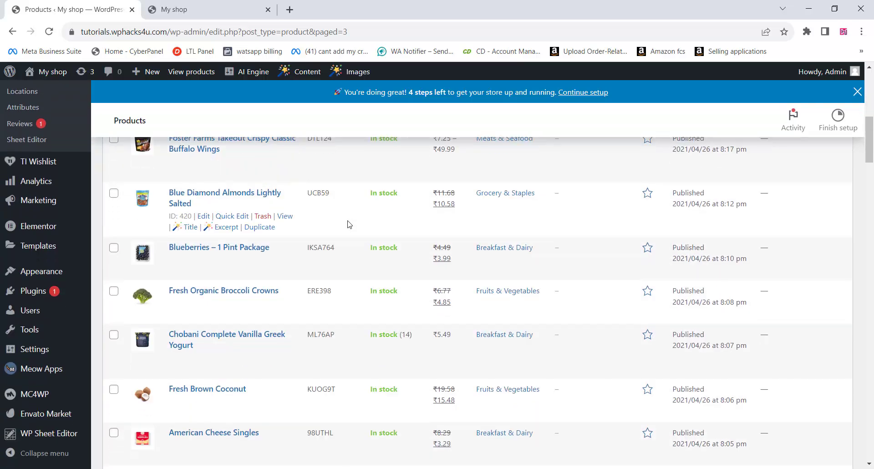
pyautogui.scroll(-3, 349, 224)
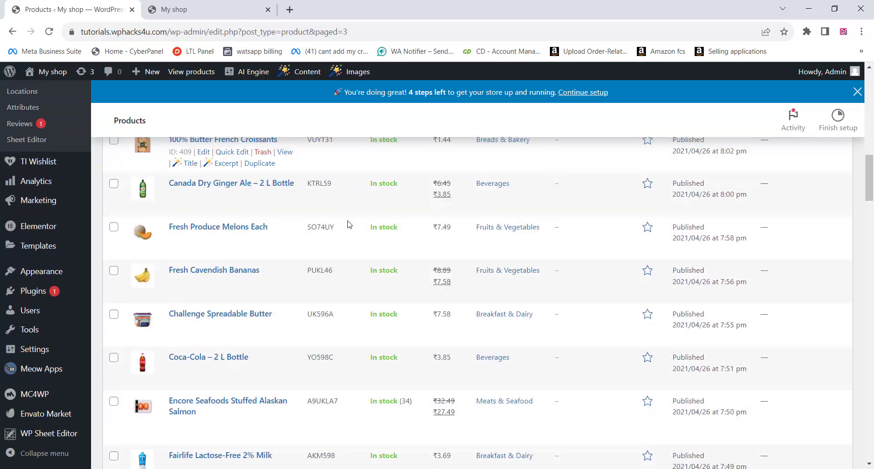
pyautogui.scroll(-9, 349, 224)
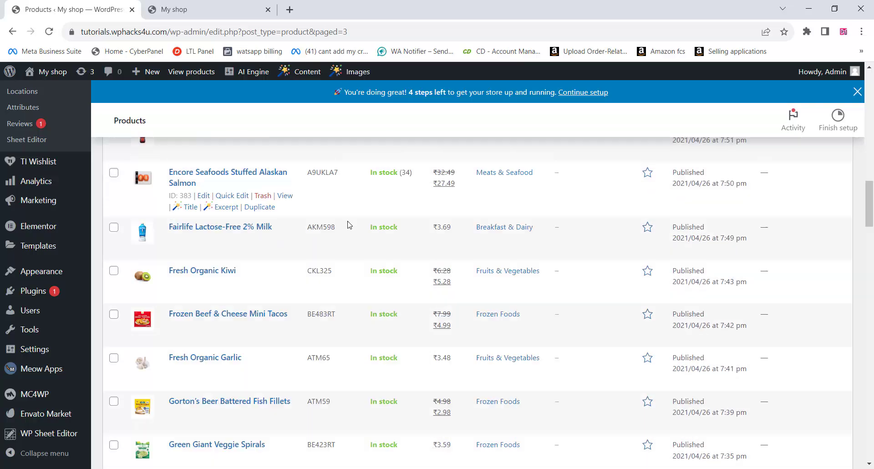
pyautogui.scroll(-7, 350, 223)
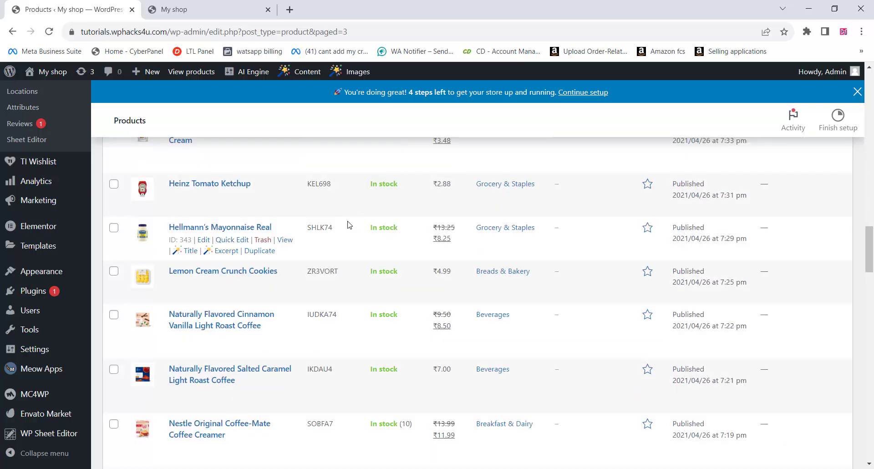
pyautogui.scroll(-6, 349, 225)
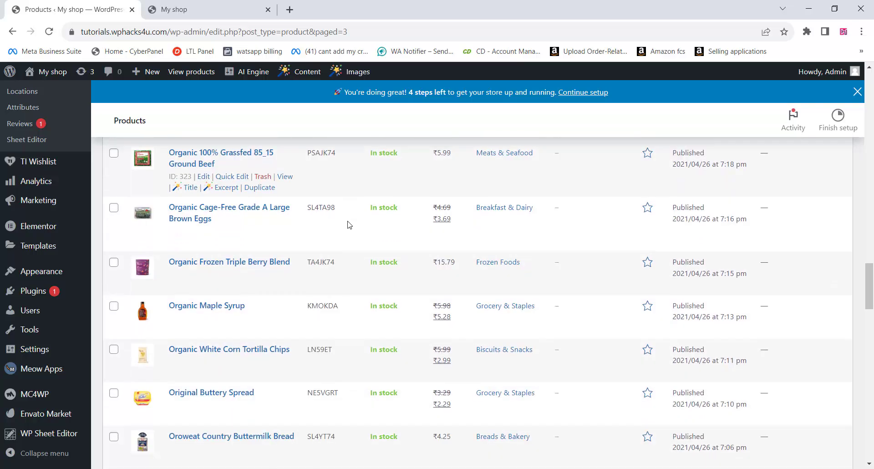
pyautogui.scroll(-5, 349, 224)
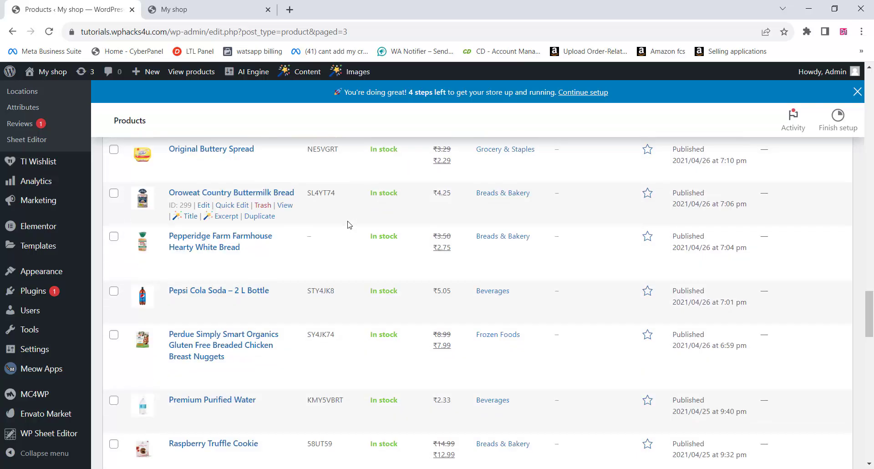
pyautogui.scroll(-4, 349, 224)
pyautogui.scroll(-5, 350, 225)
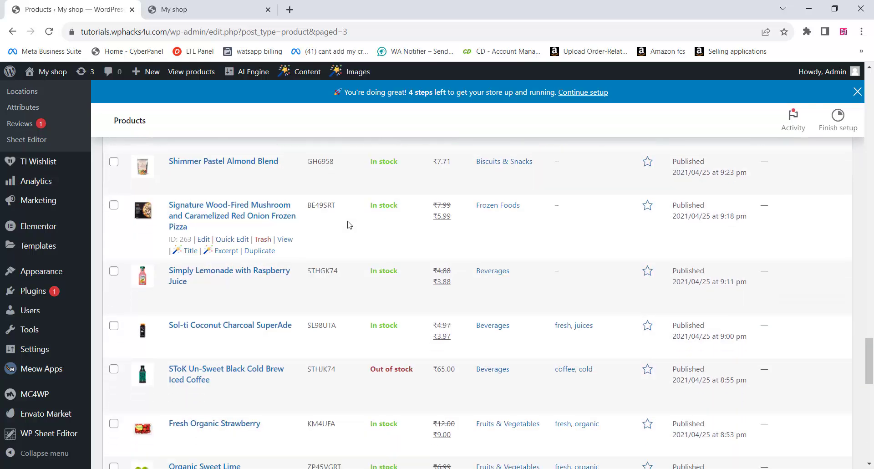
pyautogui.scroll(-6, 349, 224)
pyautogui.scroll(-4, 349, 224)
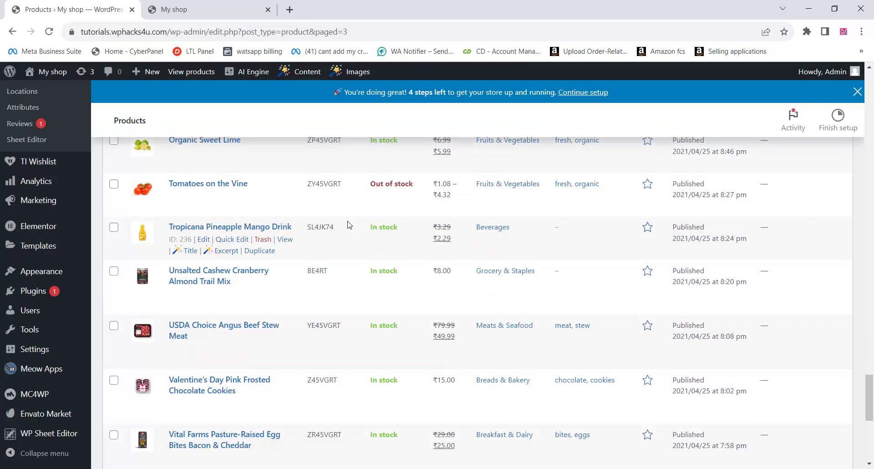
pyautogui.scroll(-3, 349, 225)
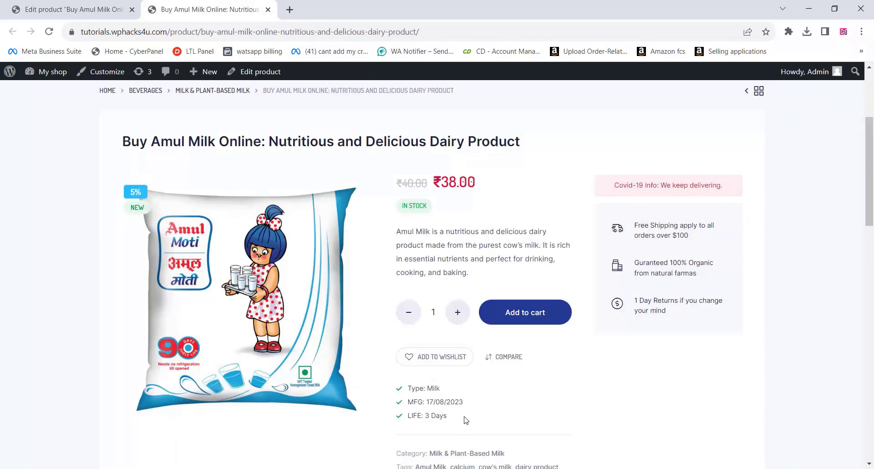
# Step: Review the Amul Milk product page's short description, product details, category and tags
pyautogui.scroll(-1, 467, 418)
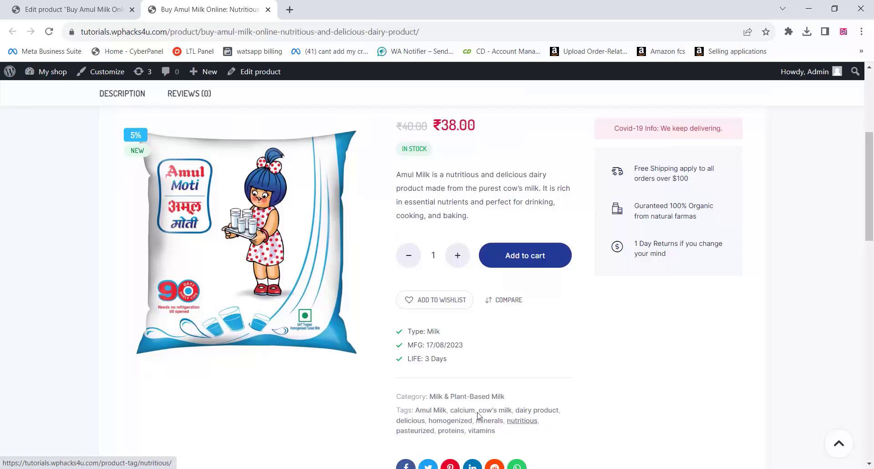
pyautogui.scroll(1, 448, 331)
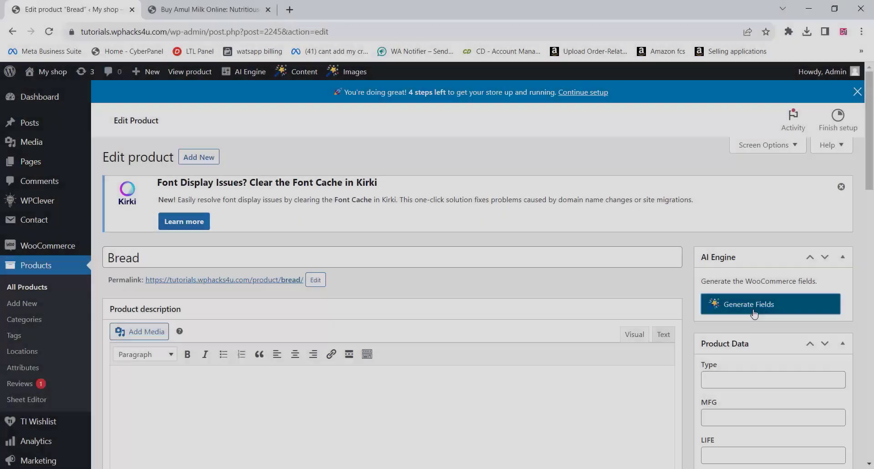
# Step: Generate the bread product's WooCommerce fields with AI Engine in English, using "Fresho Bread" as the product definition
pyautogui.click(728, 304)
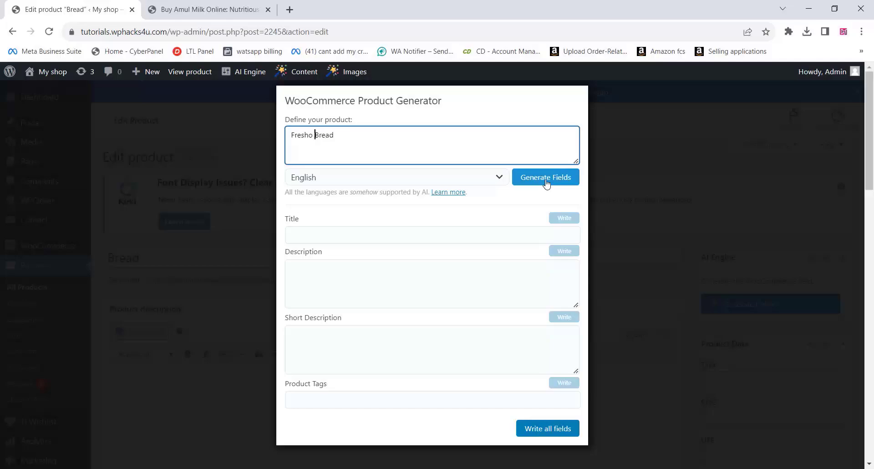
pyautogui.click(547, 181)
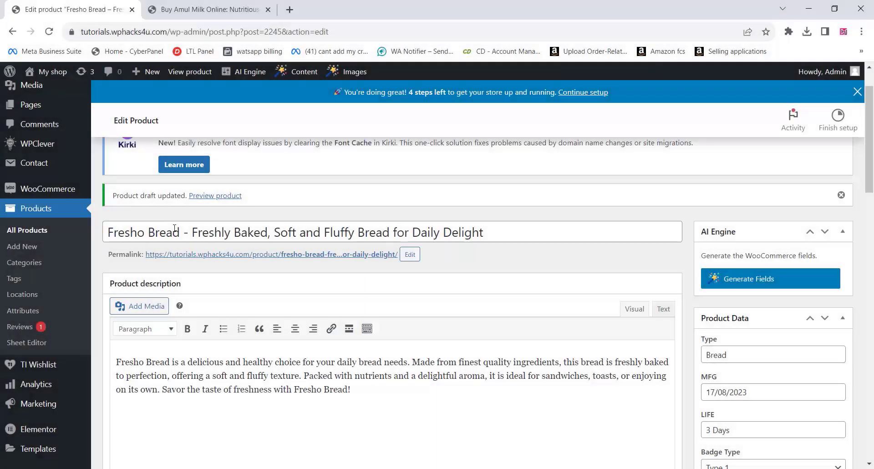
pyautogui.moveTo(184, 233); pyautogui.dragTo(107, 232)
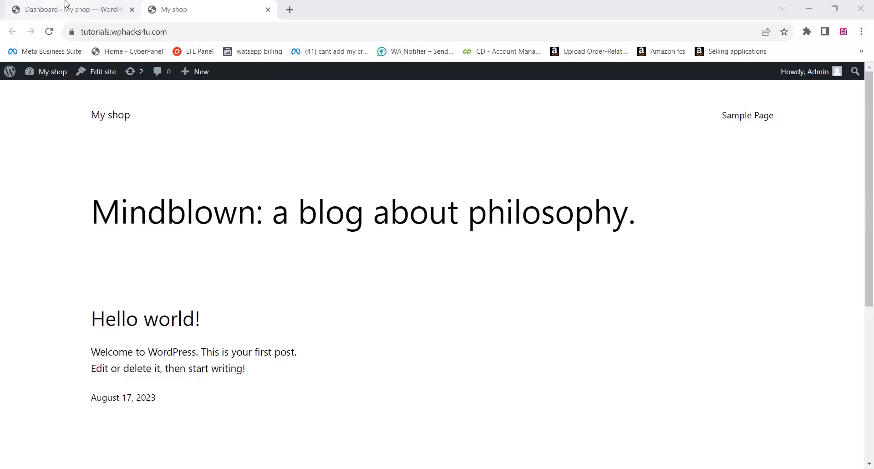
# Step: Upload the theme file bacola.zip to the WordPress site, install it and activate it
pyautogui.click(66, 5)
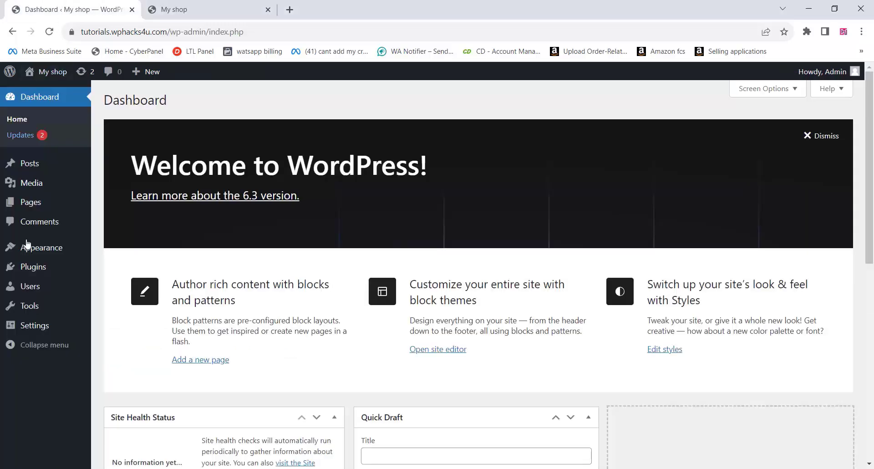
pyautogui.moveTo(26, 246)
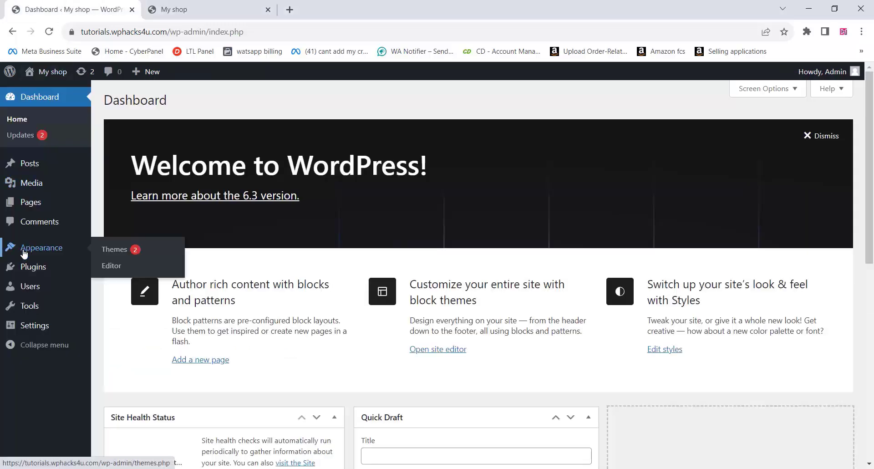
pyautogui.click(121, 254)
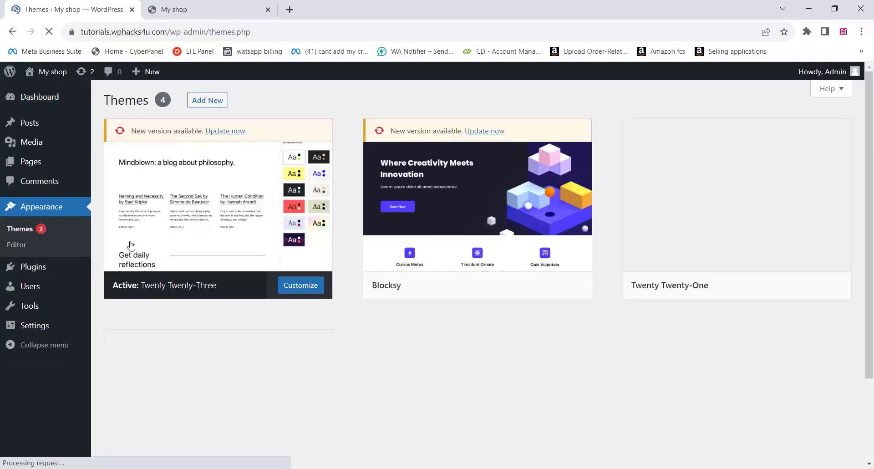
pyautogui.click(206, 101)
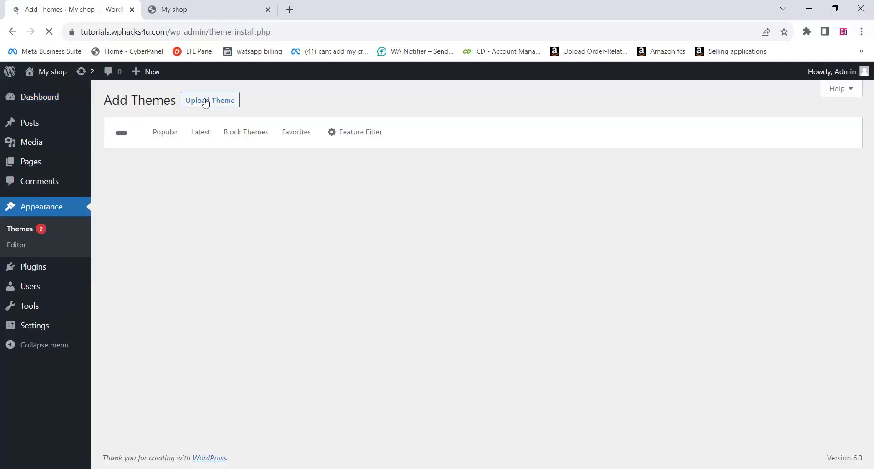
pyautogui.click(205, 105)
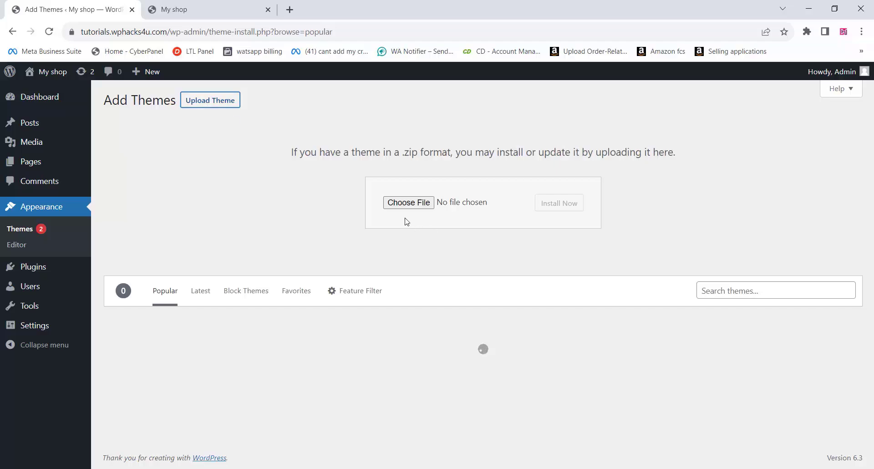
pyautogui.click(408, 204)
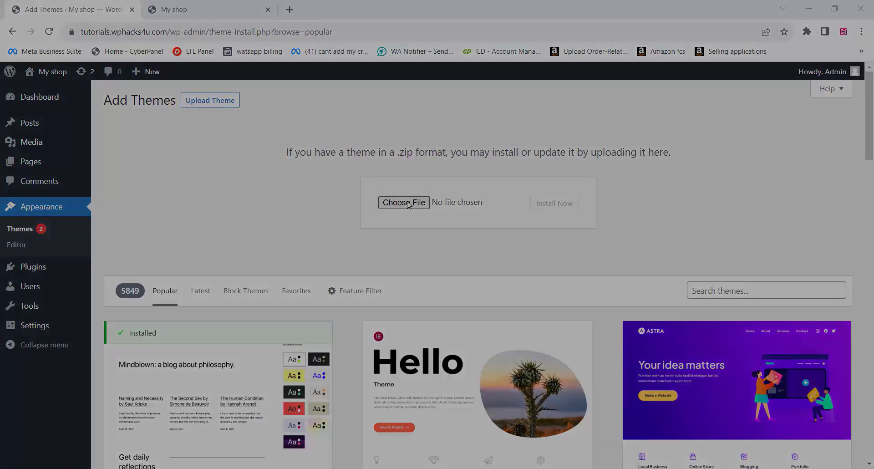
pyautogui.doubleClick(195, 88)
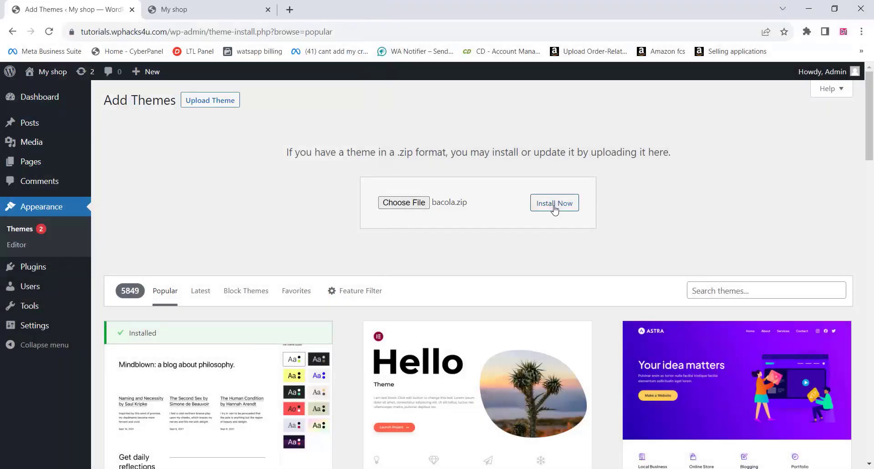
pyautogui.click(555, 204)
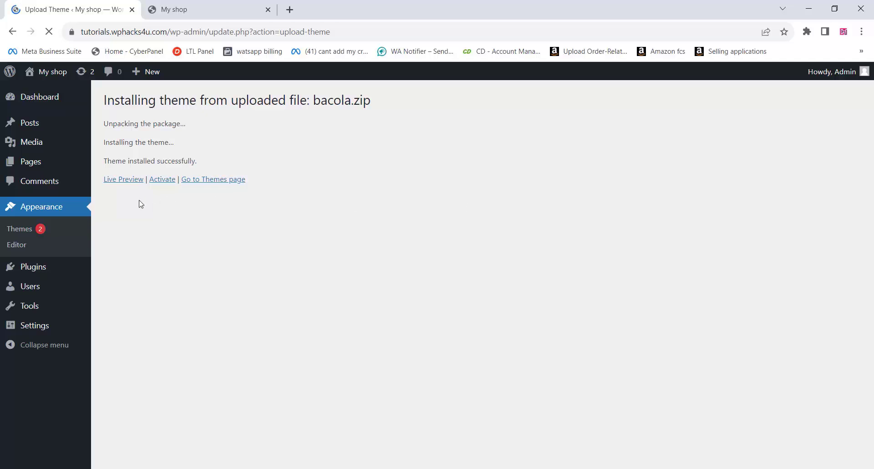
pyautogui.click(160, 179)
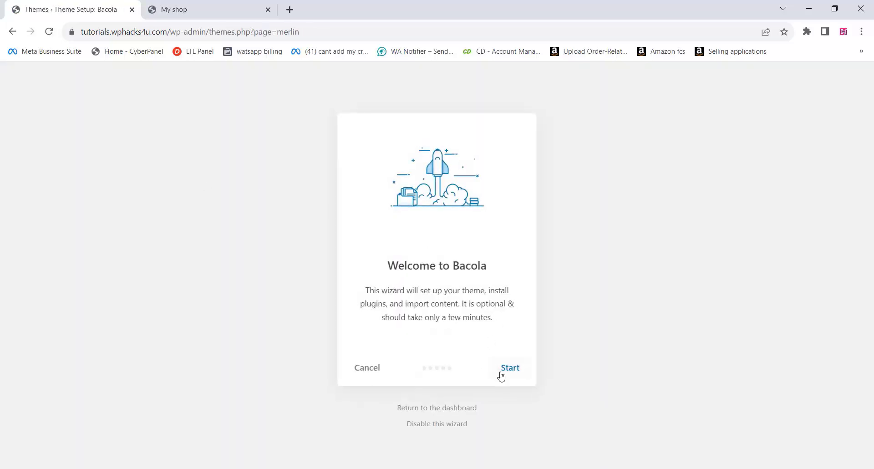
# Step: Start the Bacola setup wizard and install the theme's essential plugins
pyautogui.click(502, 370)
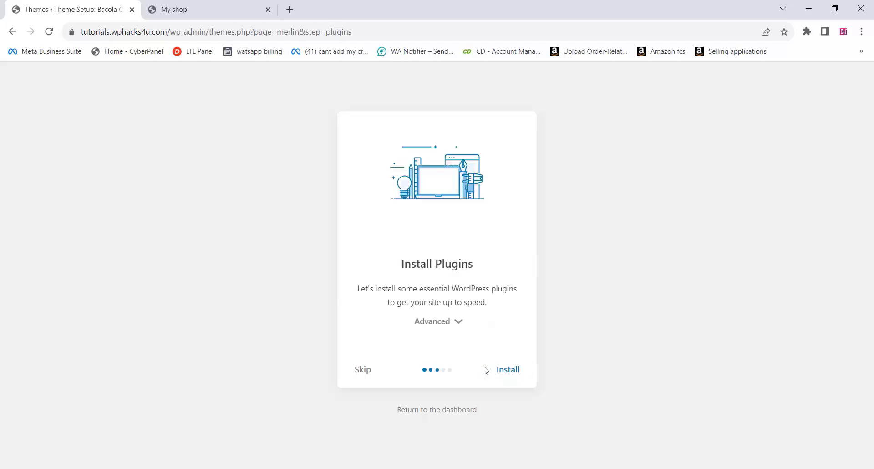
pyautogui.click(458, 325)
pyautogui.click(503, 455)
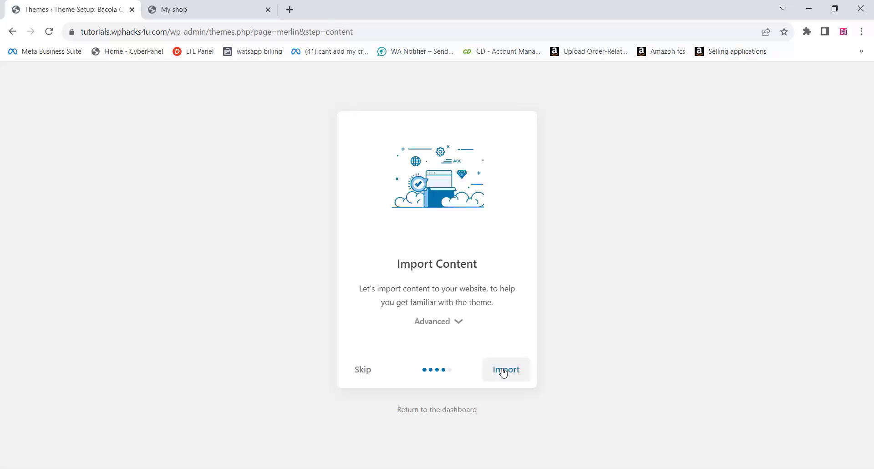
# Step: Import the Bacola demo content with Content, Widgets, Options and After import all included
pyautogui.click(458, 324)
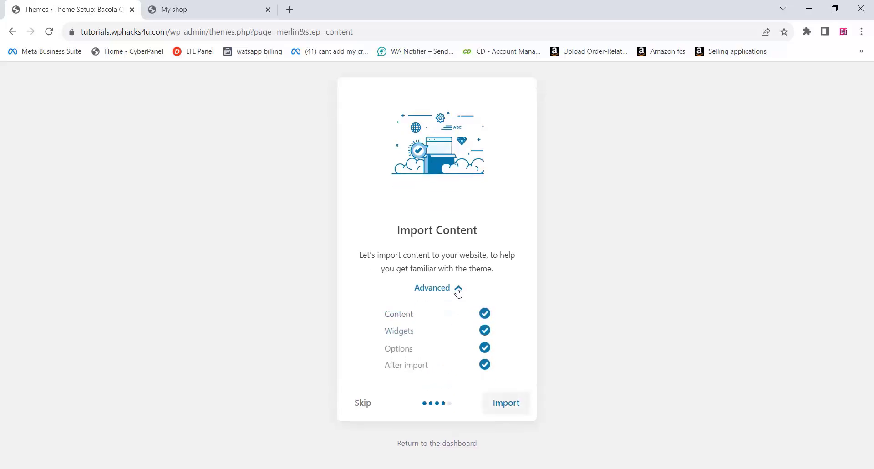
pyautogui.click(458, 290)
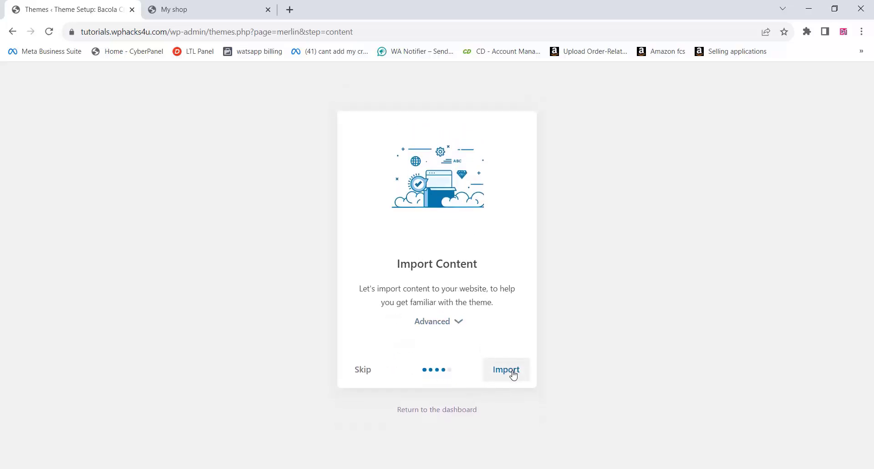
pyautogui.click(513, 374)
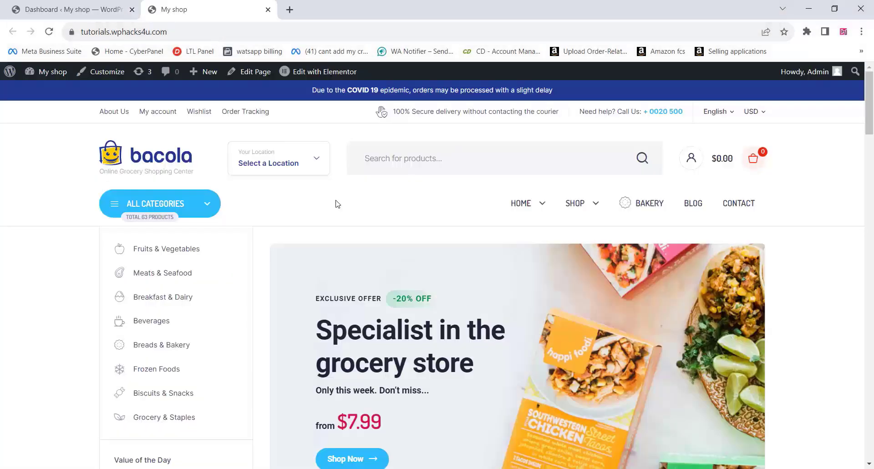
# Step: Look over the shop's homepage from the product sections down to the categories and newsletter area
pyautogui.scroll(-10, 337, 203)
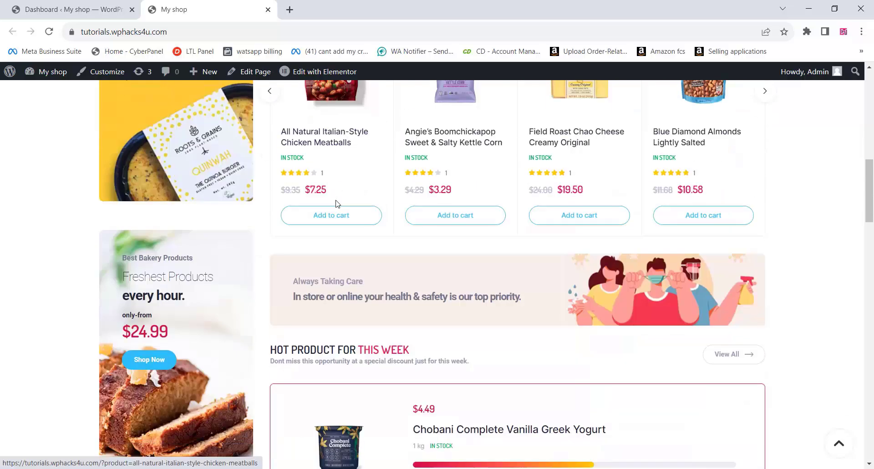
pyautogui.scroll(-9, 338, 204)
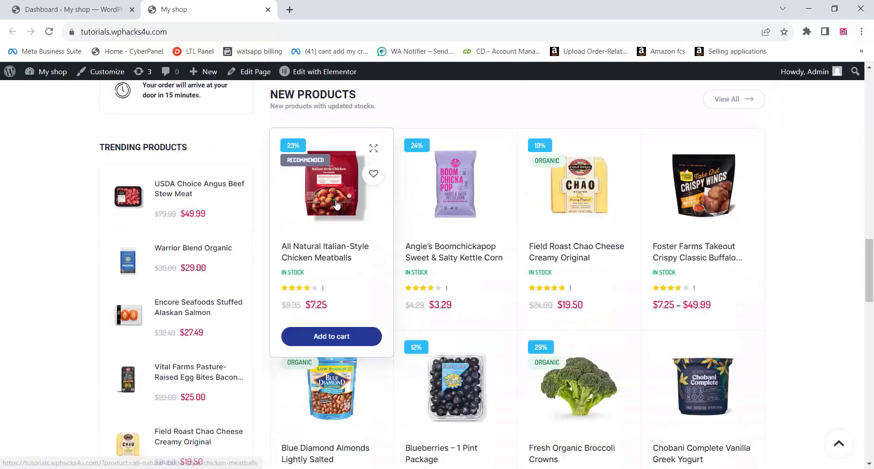
pyautogui.scroll(-12, 337, 204)
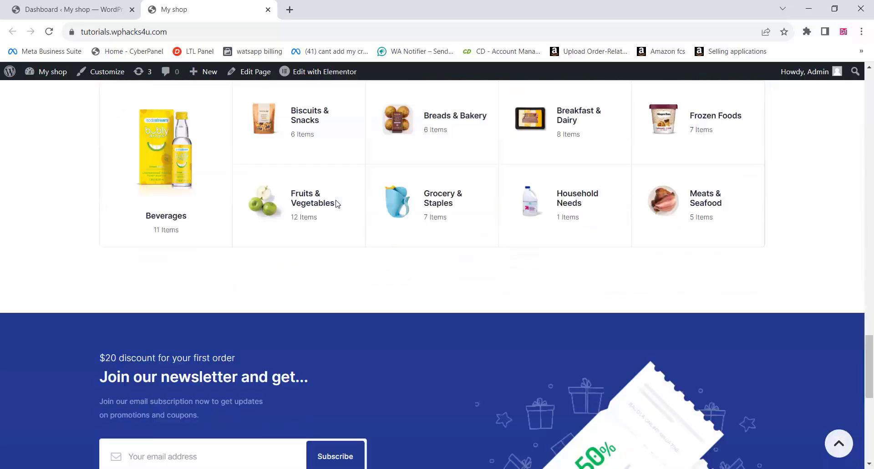
pyautogui.scroll(-6, 337, 204)
pyautogui.scroll(-1, 337, 204)
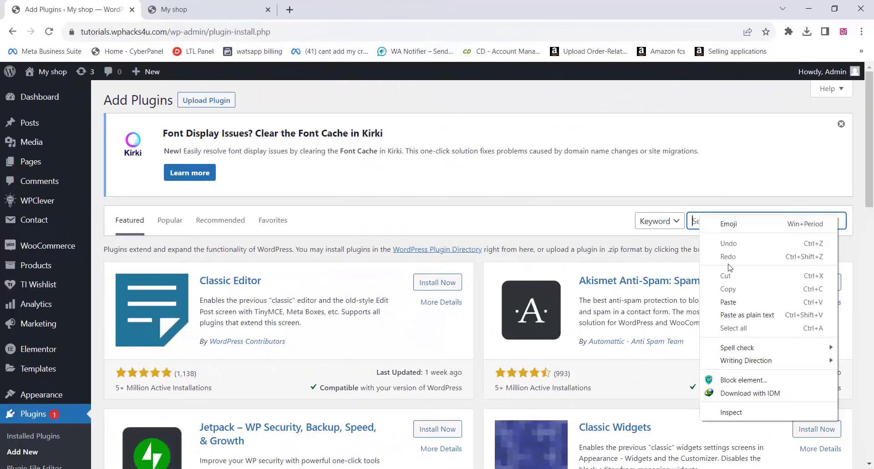
# Step: Find the plugin "Bulk Edit Posts and Products in Spreadsheet" in the plugin directory, install it and activate it
pyautogui.click(729, 302)
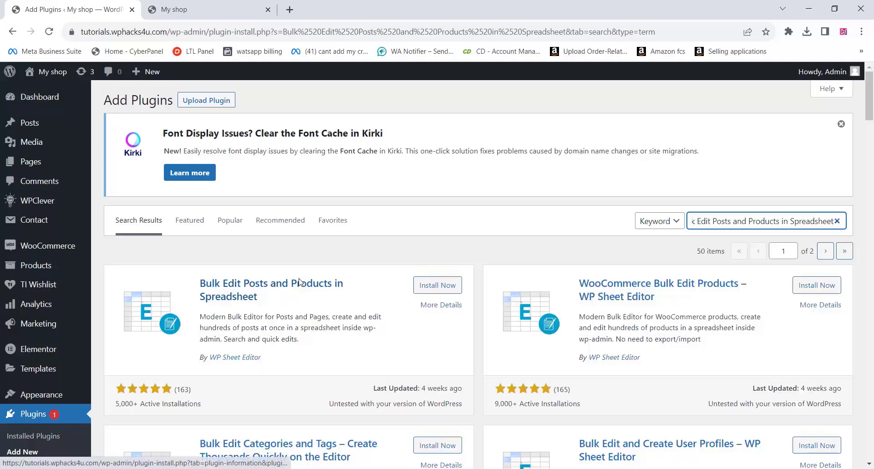
pyautogui.click(448, 286)
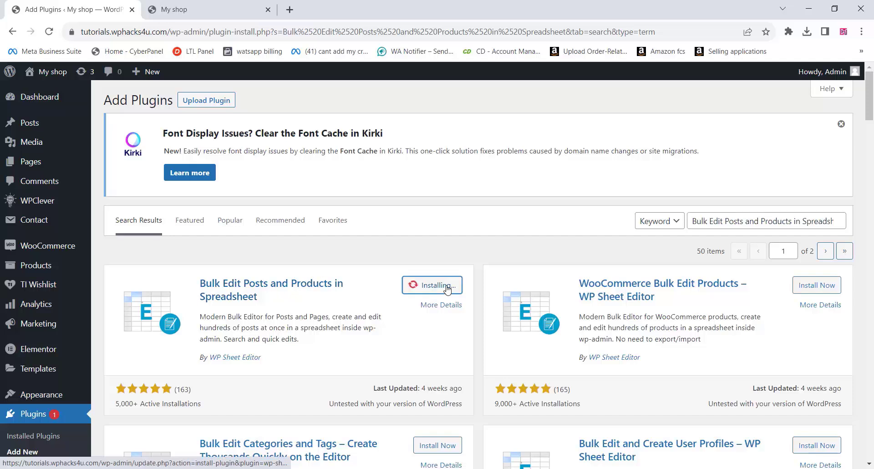
pyautogui.click(444, 285)
pyautogui.scroll(-1, 444, 264)
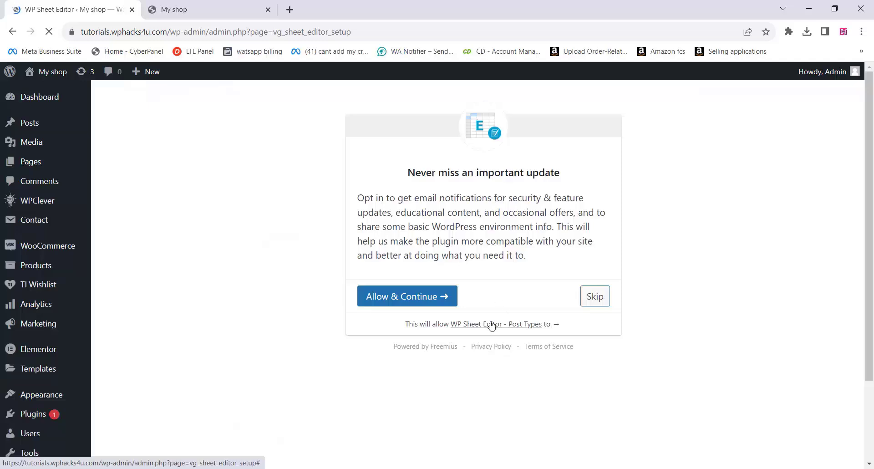
# Step: Skip the WP Sheet Editor update opt-in, choose only Products as the spreadsheet to edit, and save the selection
pyautogui.click(590, 296)
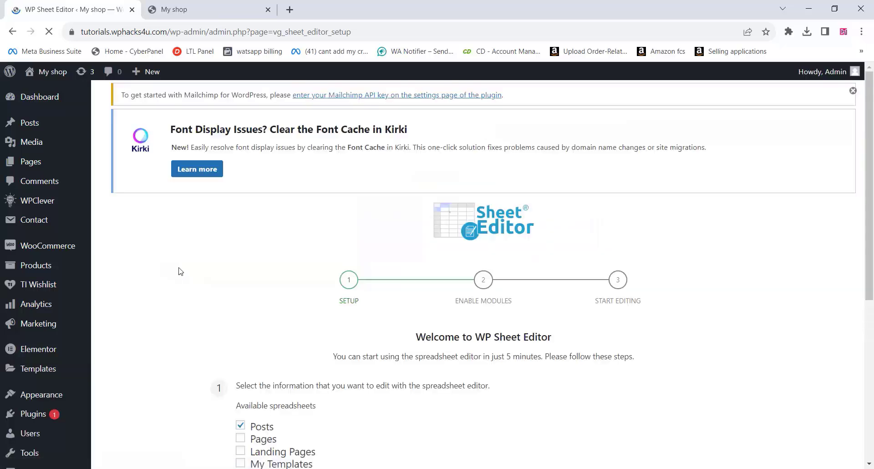
pyautogui.scroll(-4, 181, 271)
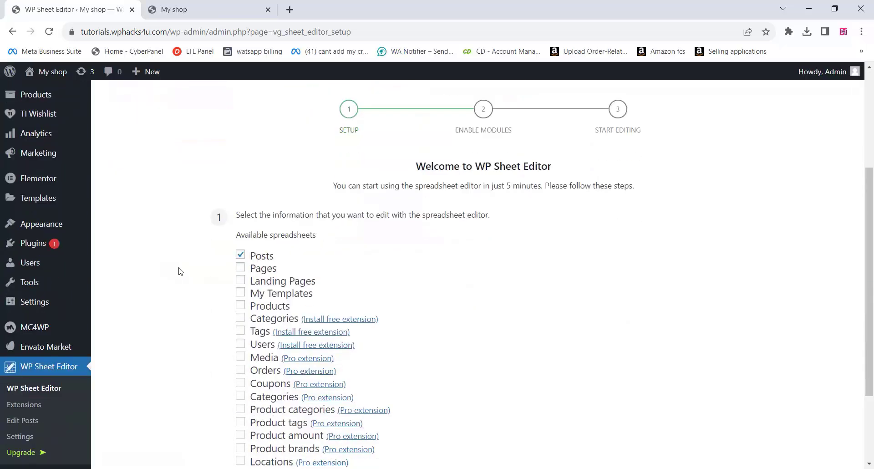
pyautogui.scroll(-1, 228, 269)
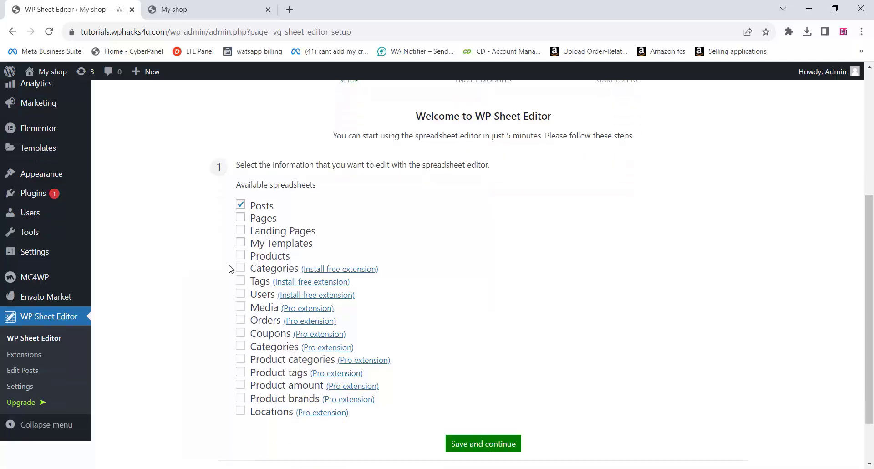
pyautogui.click(241, 249)
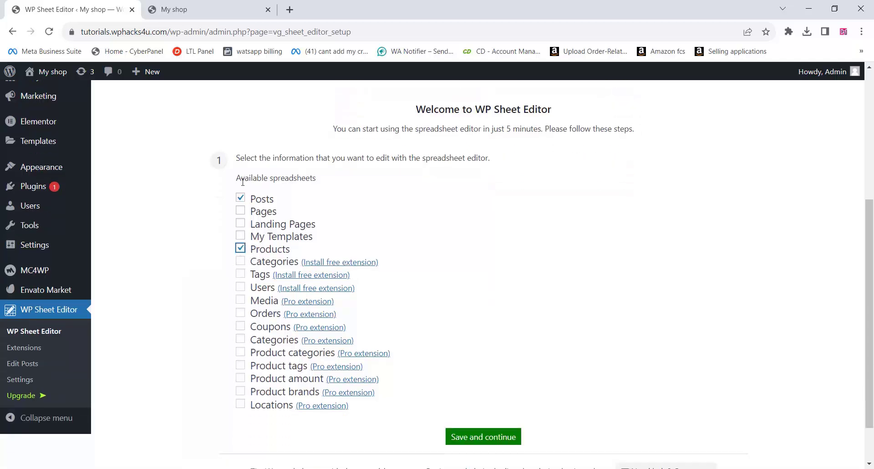
pyautogui.click(243, 201)
pyautogui.click(491, 438)
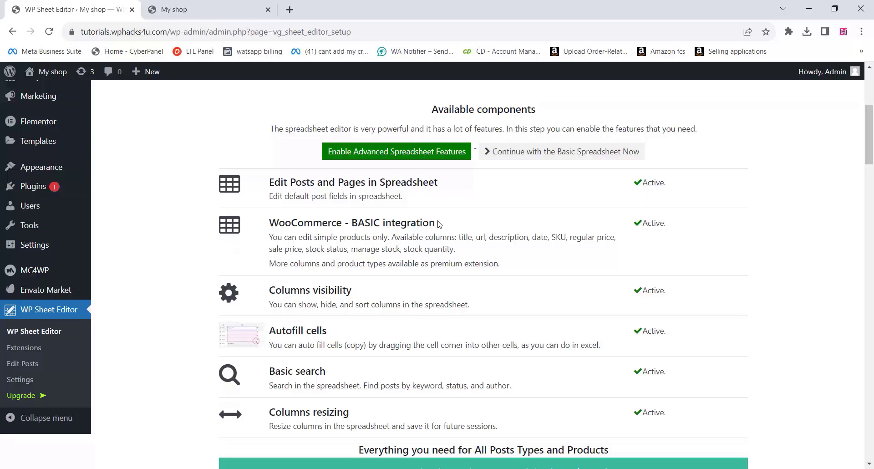
# Step: Finish the spreadsheet setup without installing additional components and open the Products spreadsheet
pyautogui.scroll(-2, 386, 245)
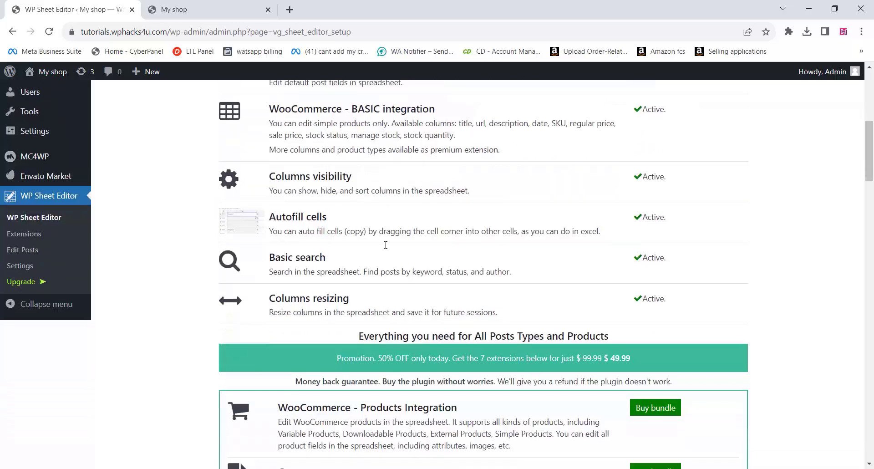
pyautogui.scroll(-15, 385, 245)
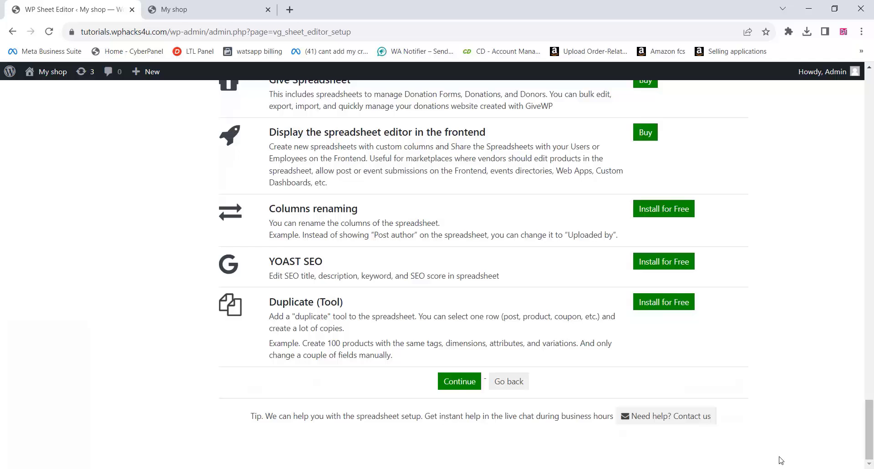
pyautogui.click(454, 382)
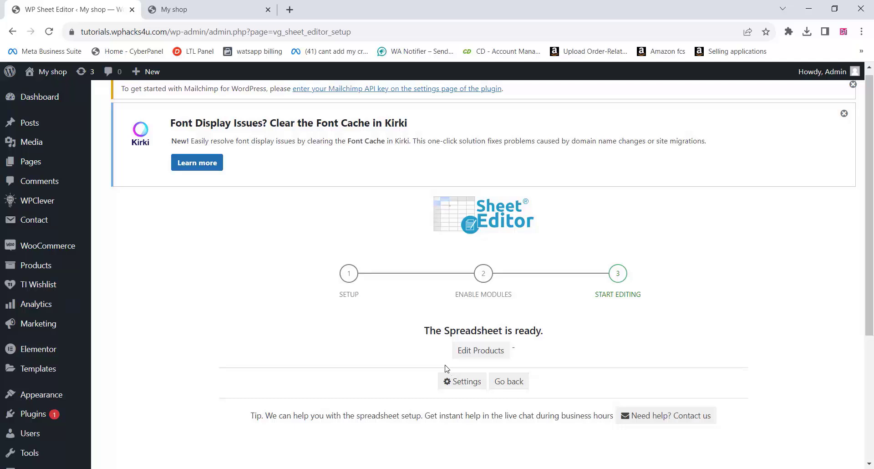
pyautogui.click(485, 356)
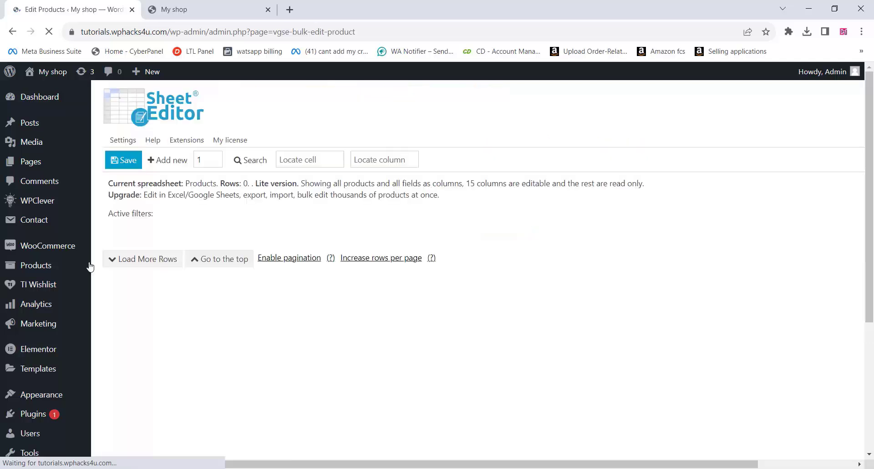
pyautogui.scroll(3, 160, 265)
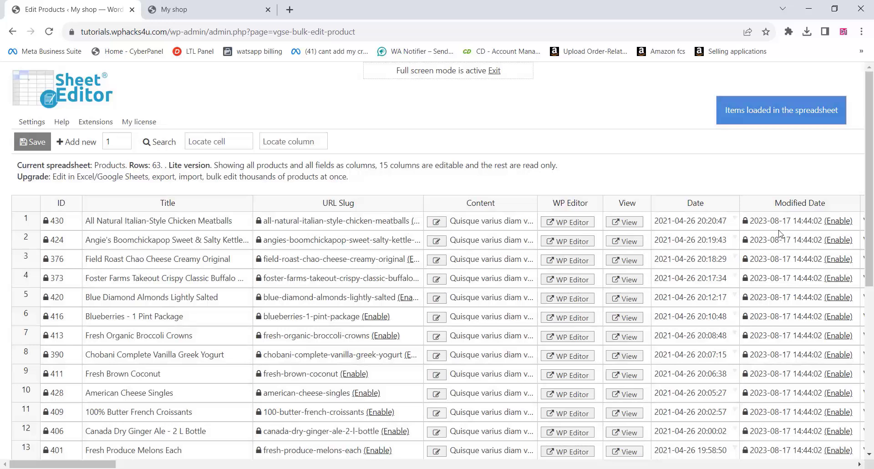
# Step: Add one new product row to the spreadsheet, followed by 100 more new rows
pyautogui.click(78, 142)
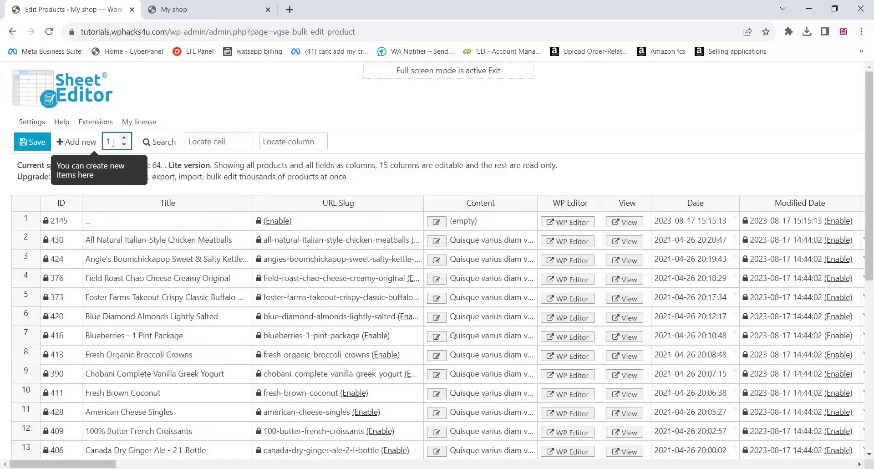
pyautogui.write('00')
pyautogui.click(137, 127)
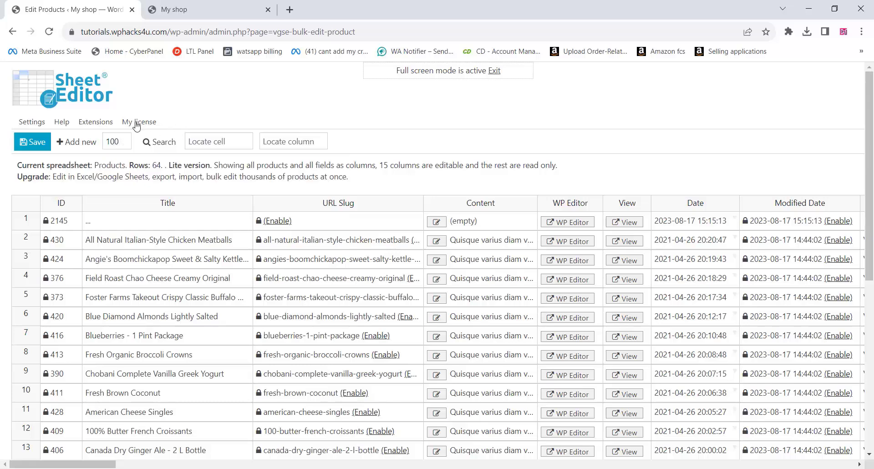
pyautogui.click(76, 142)
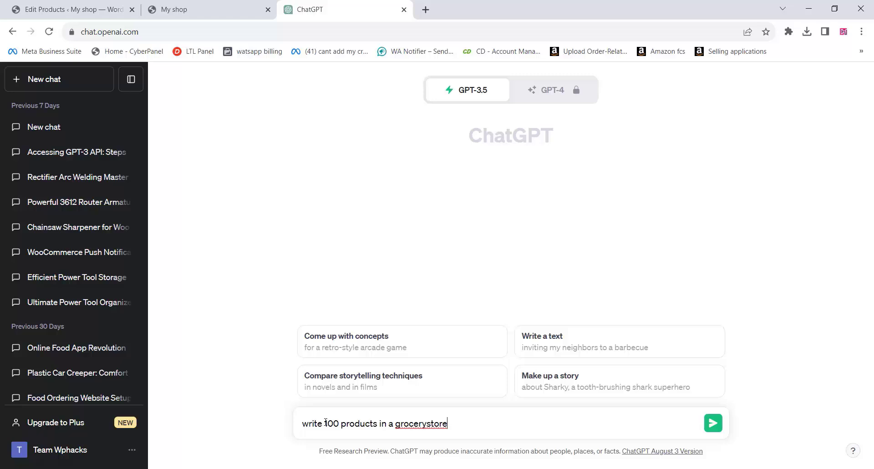
# Step: In ChatGPT, submit the prompt to write 100 products in a grocery store and copy the whole generated list of names
pyautogui.click(427, 424)
pyautogui.press('Return')
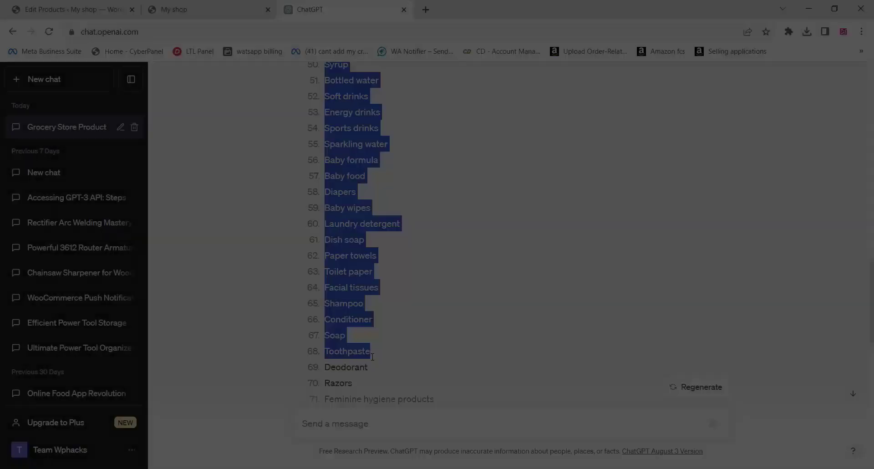
pyautogui.moveTo(368, 350); pyautogui.dragTo(411, 352)
pyautogui.scroll(-10, 372, 364)
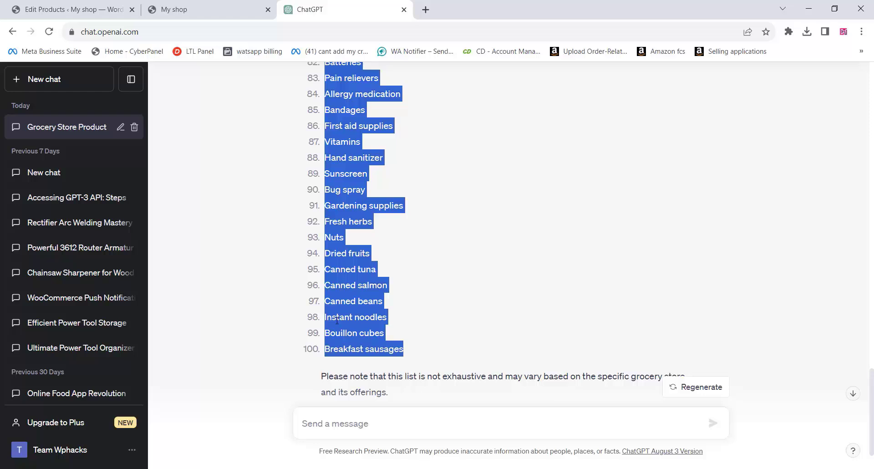
pyautogui.rightClick(337, 321)
pyautogui.click(363, 330)
# Step: Back in the Products spreadsheet, paste the copied names into the Title column from the first row and save the changes
pyautogui.click(91, 3)
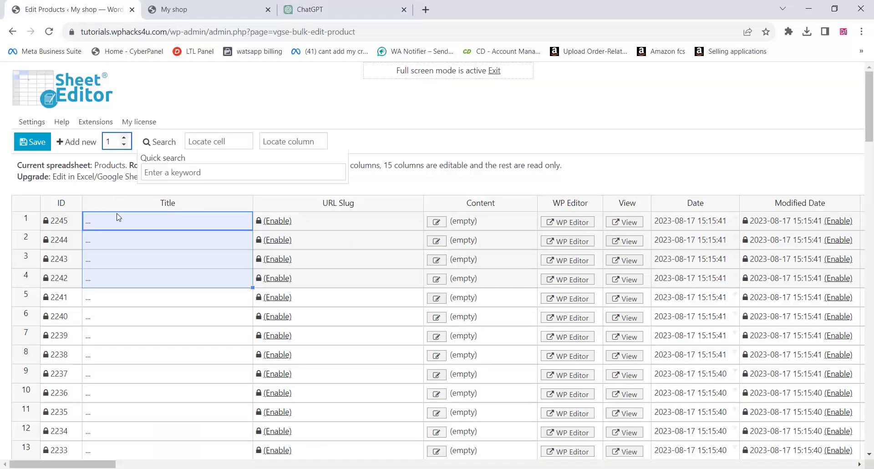
pyautogui.click(108, 221)
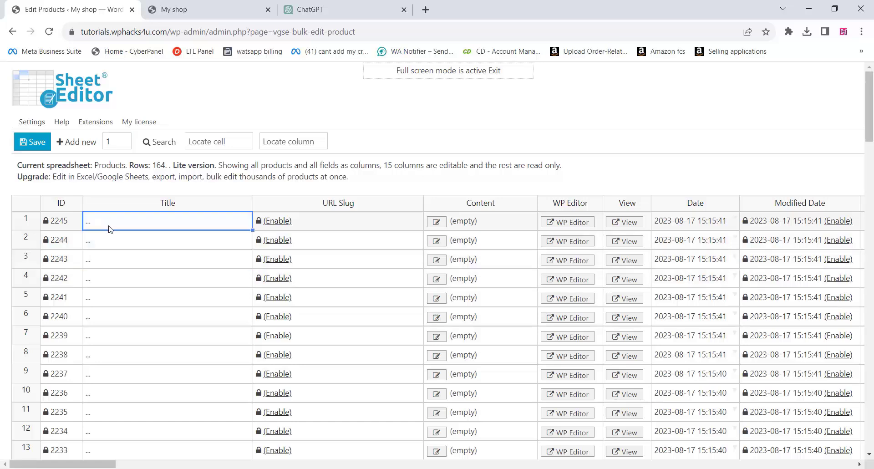
pyautogui.hotkey('ctrl', 'v')
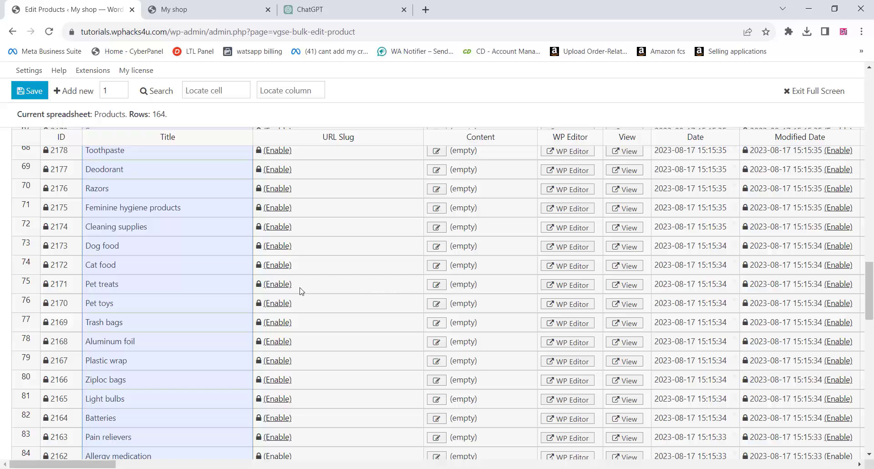
pyautogui.click(27, 92)
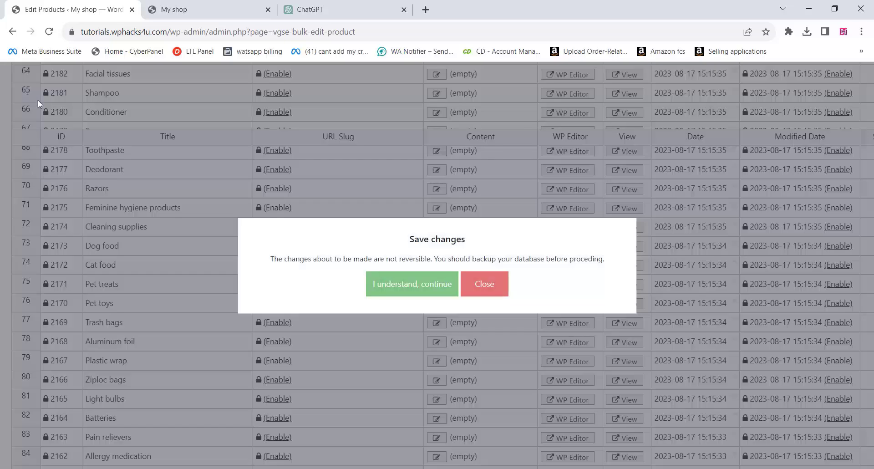
pyautogui.click(405, 285)
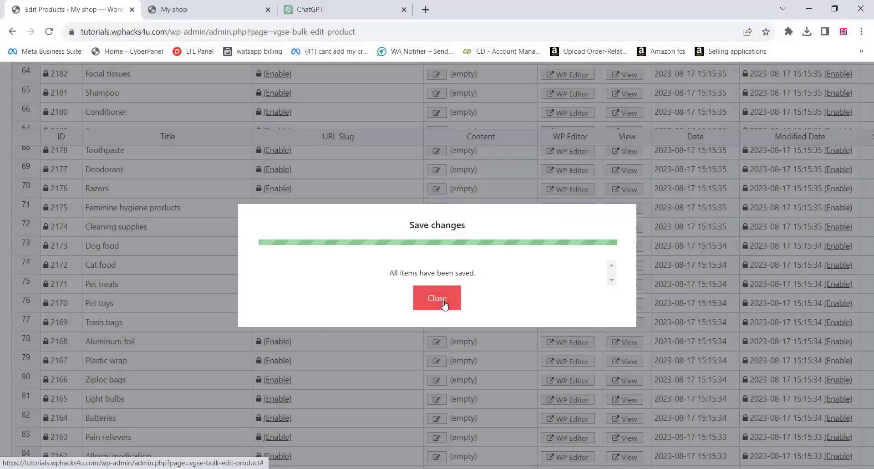
pyautogui.click(444, 304)
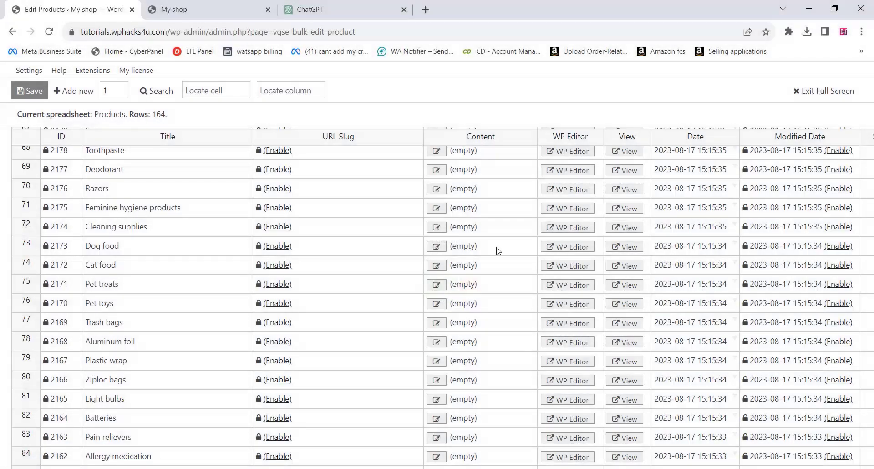
# Step: Exit the spreadsheet's full screen mode and look through the WooCommerce list of all products for the new entries
pyautogui.click(806, 91)
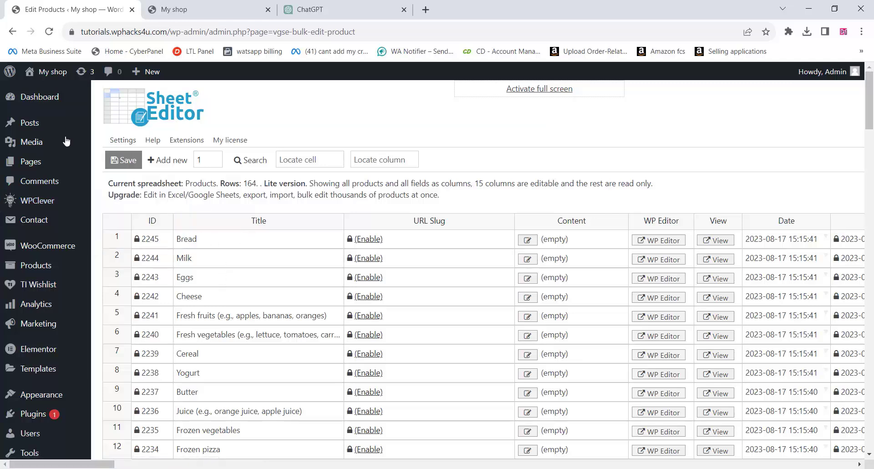
pyautogui.moveTo(41, 146)
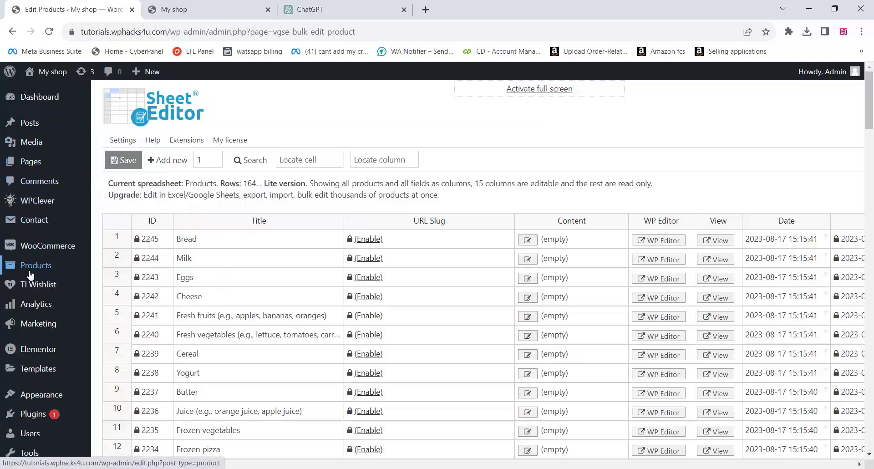
pyautogui.moveTo(32, 269)
pyautogui.click(122, 271)
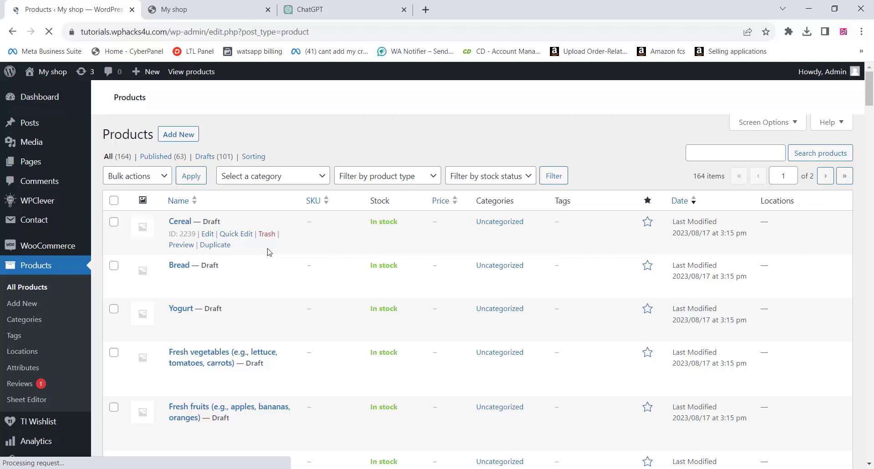
pyautogui.scroll(-5, 269, 252)
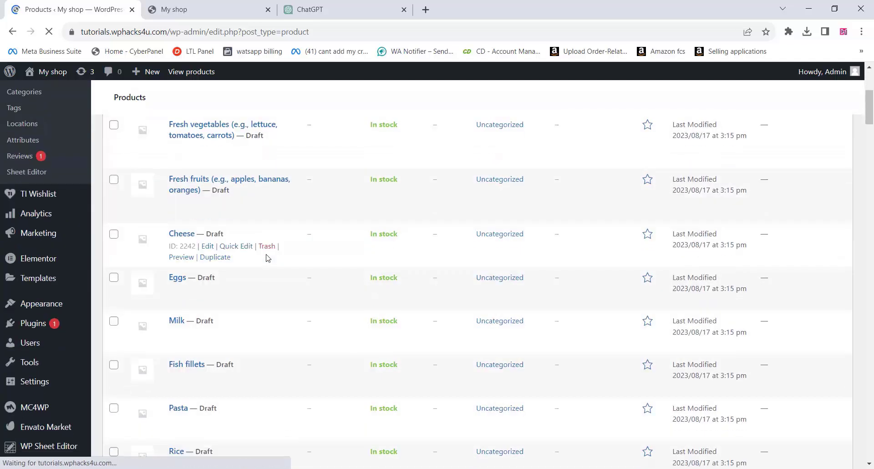
pyautogui.scroll(-8, 268, 258)
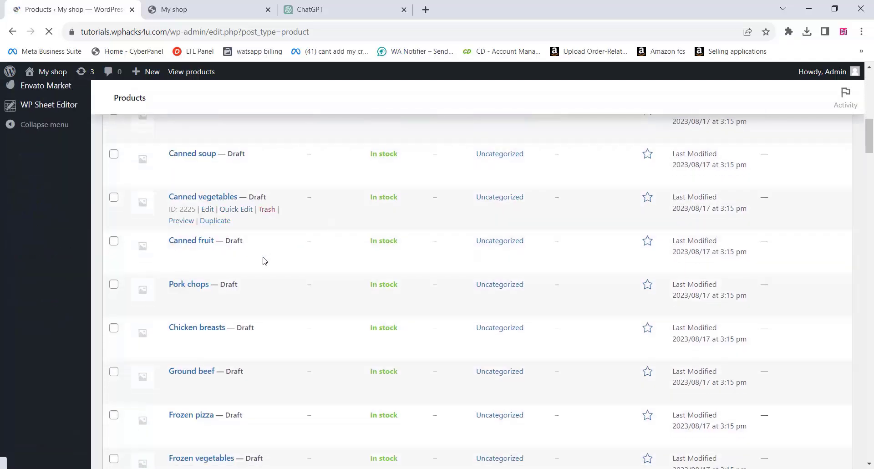
pyautogui.scroll(-8, 263, 258)
pyautogui.scroll(10, 264, 259)
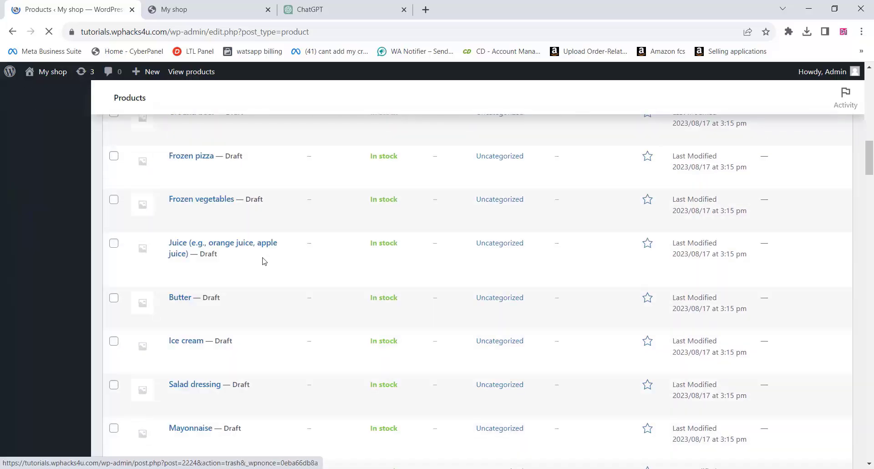
pyautogui.scroll(12, 263, 261)
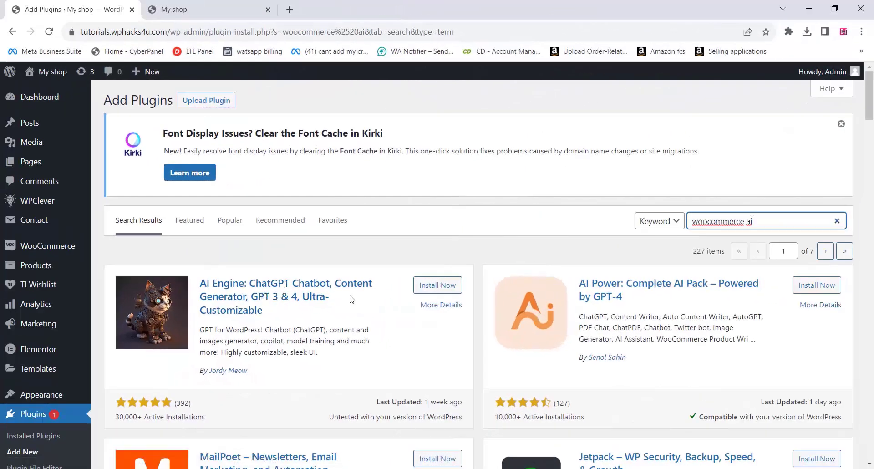
# Step: Install and activate the plugin "AI Engine: ChatGPT Chatbot, Content Generator, GPT 3 & 4" and open its settings page
pyautogui.click(439, 286)
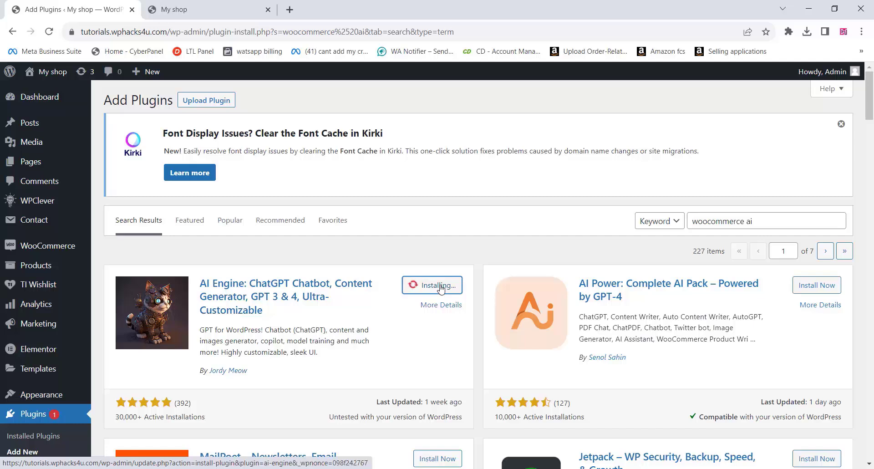
pyautogui.click(444, 286)
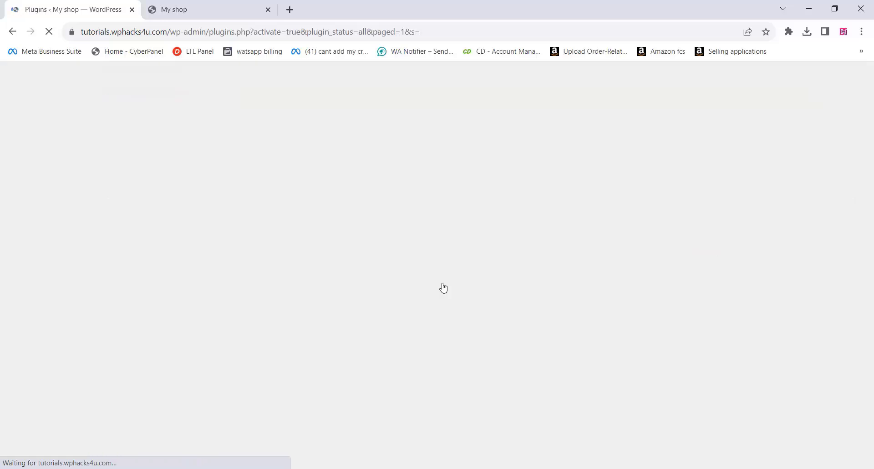
pyautogui.scroll(-5, 60, 205)
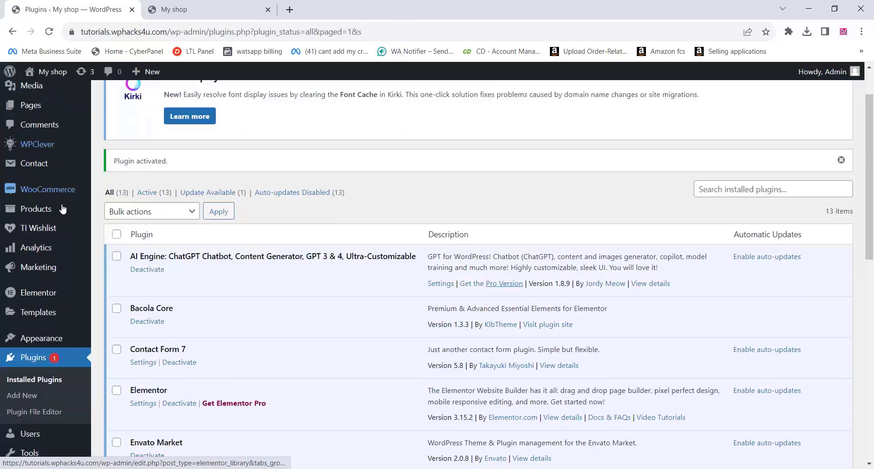
pyautogui.moveTo(66, 373)
pyautogui.click(123, 388)
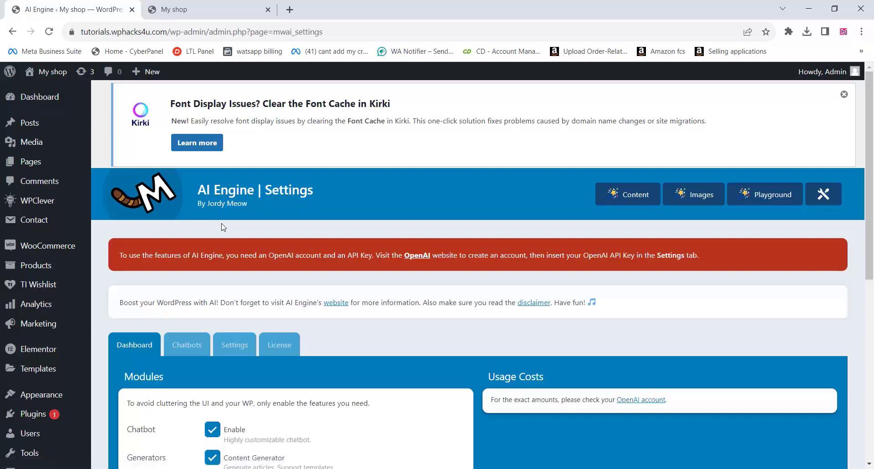
# Step: Open the OpenAI platform site and look through its overview, account usage and rate limits pages
pyautogui.scroll(-3, 223, 226)
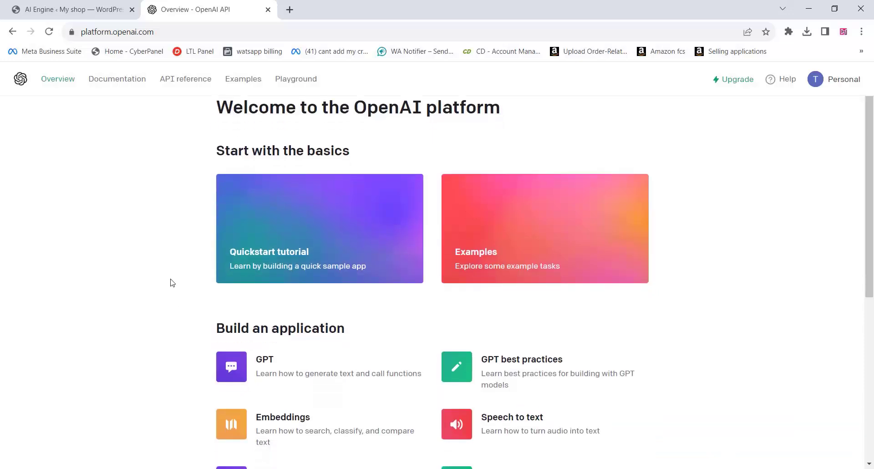
pyautogui.scroll(-4, 172, 282)
pyautogui.scroll(-3, 172, 278)
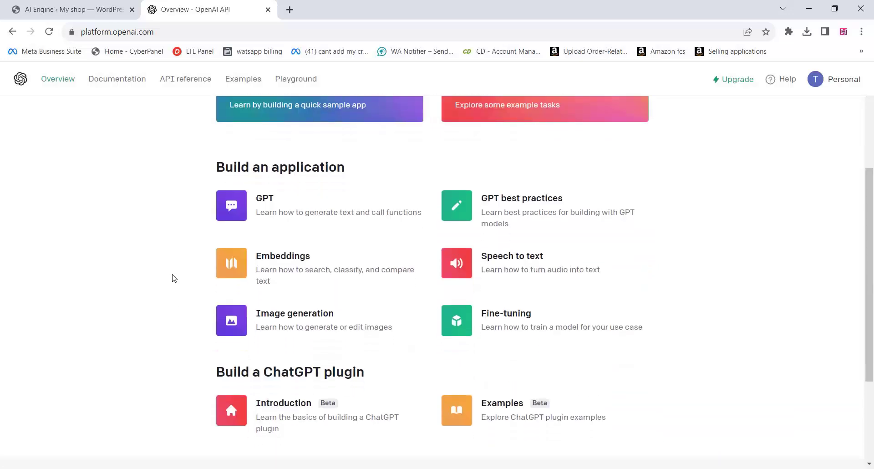
pyautogui.scroll(-1, 173, 278)
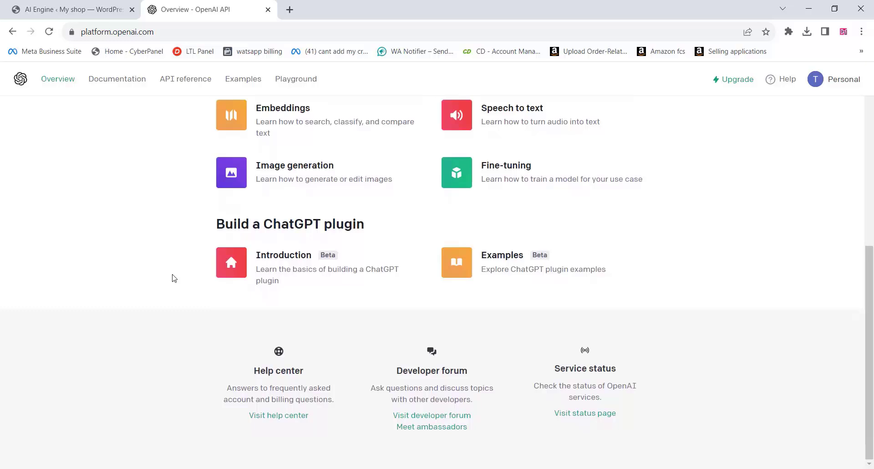
pyautogui.scroll(7, 172, 278)
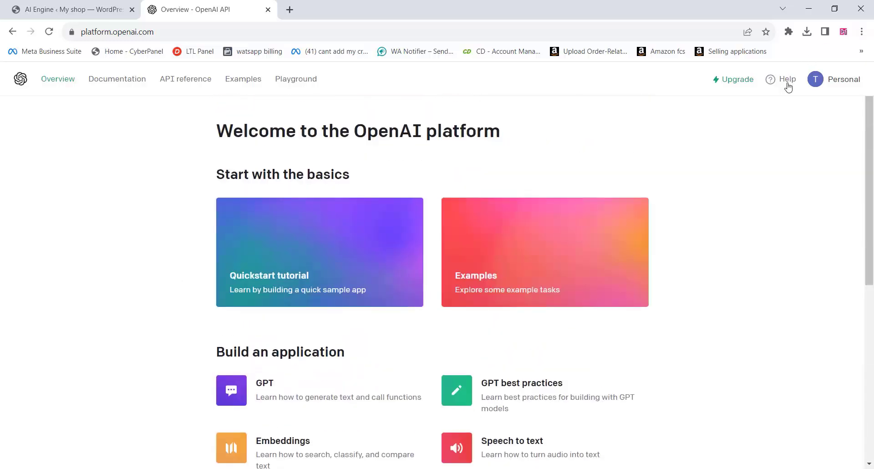
pyautogui.click(820, 84)
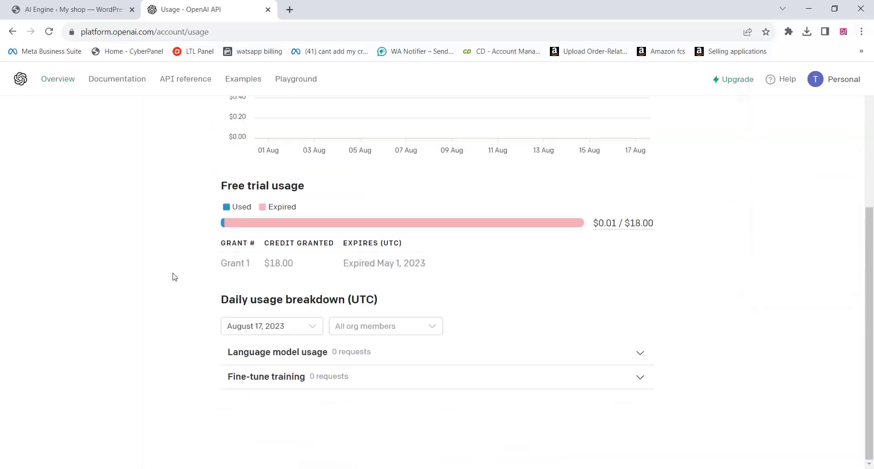
pyautogui.scroll(5, 196, 274)
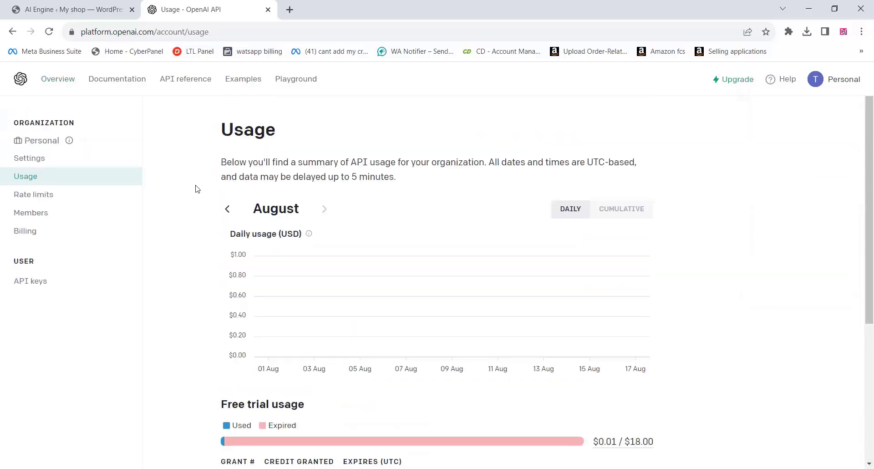
pyautogui.click(62, 200)
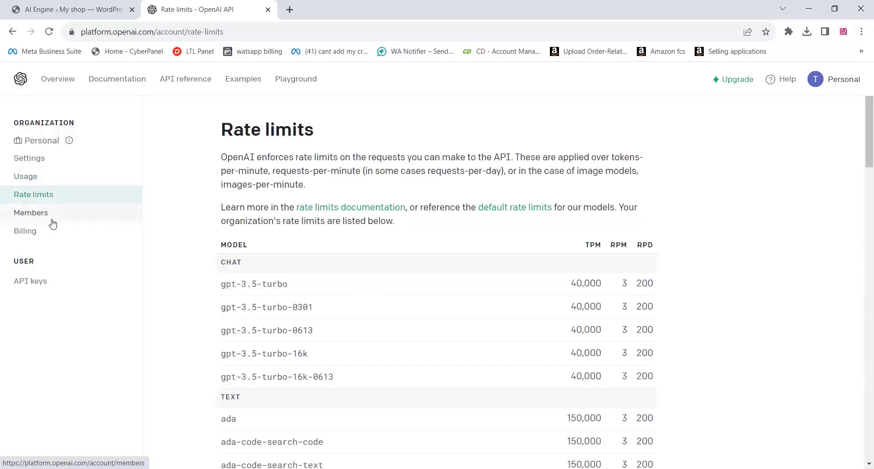
# Step: On the OpenAI API keys page, create a new secret key named "myshop" and copy the generated key
pyautogui.click(40, 280)
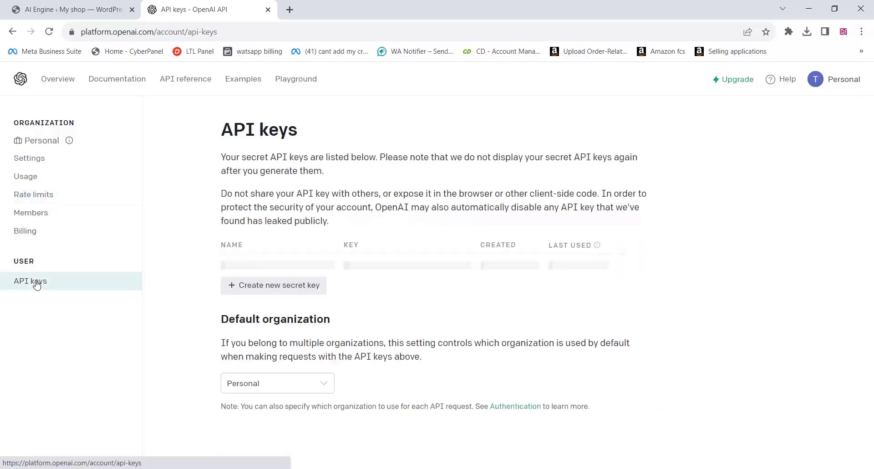
pyautogui.click(279, 286)
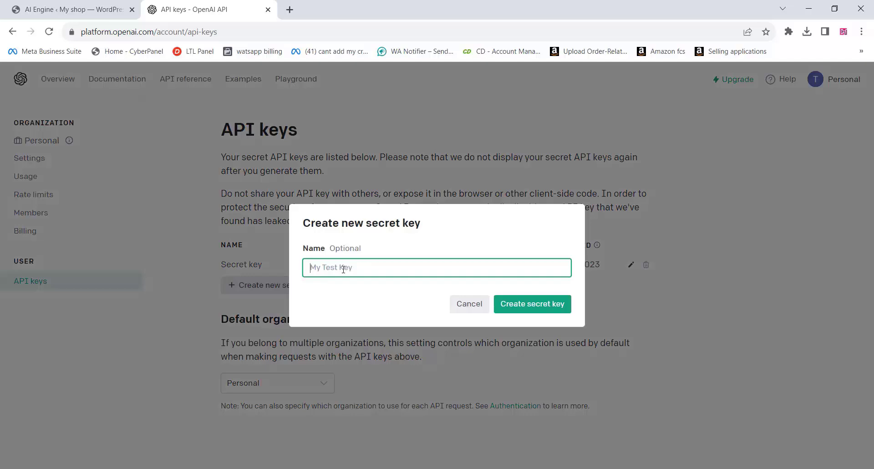
pyautogui.write('myshop')
pyautogui.click(541, 306)
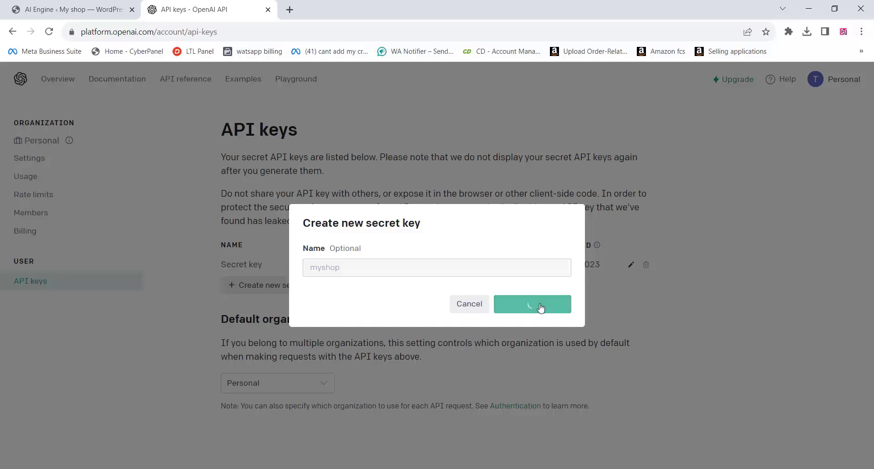
pyautogui.click(560, 285)
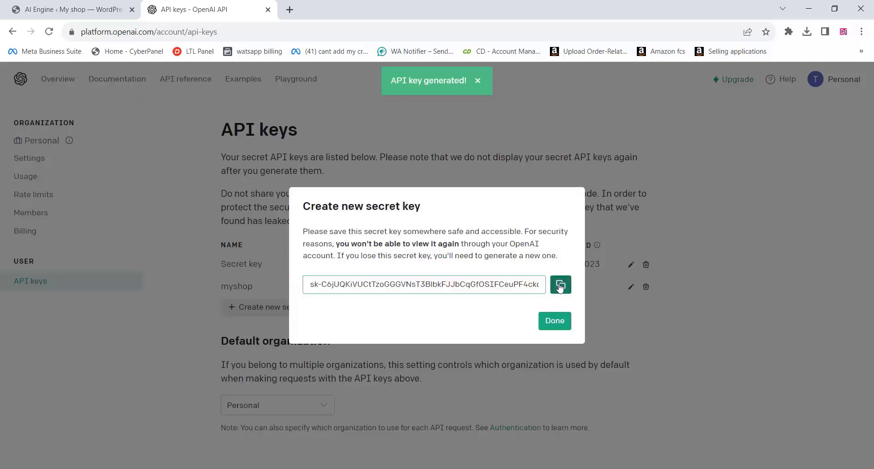
pyautogui.click(560, 285)
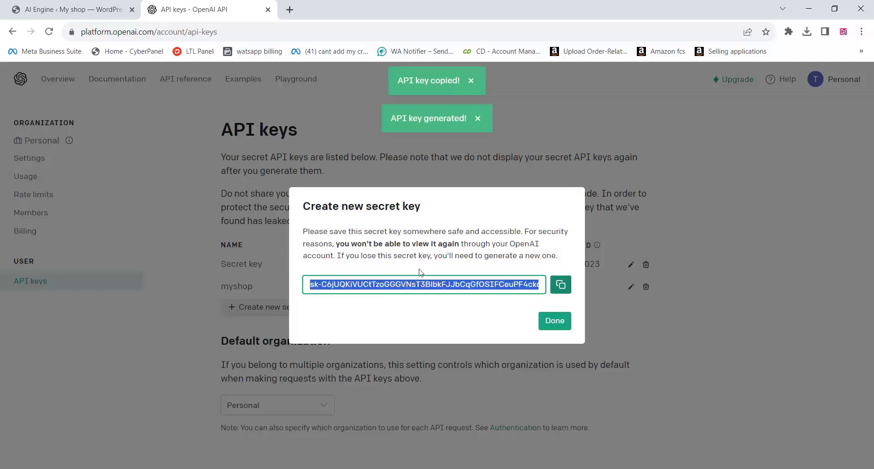
# Step: Back in WordPress, open the AI Engine settings, keep Open AI as the service and paste the copied API key
pyautogui.click(55, 6)
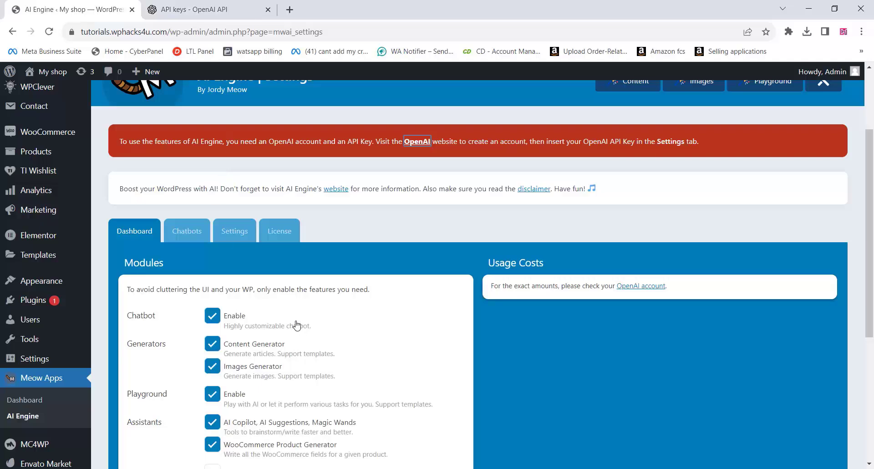
pyautogui.click(187, 227)
pyautogui.click(230, 226)
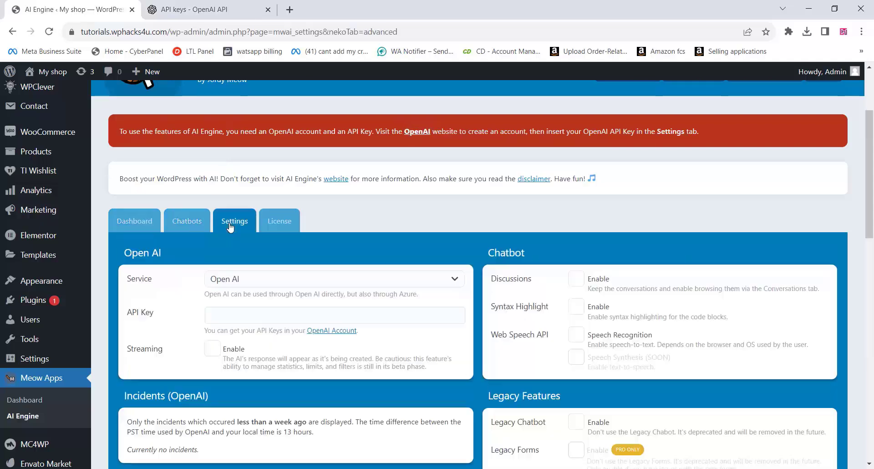
pyautogui.click(236, 280)
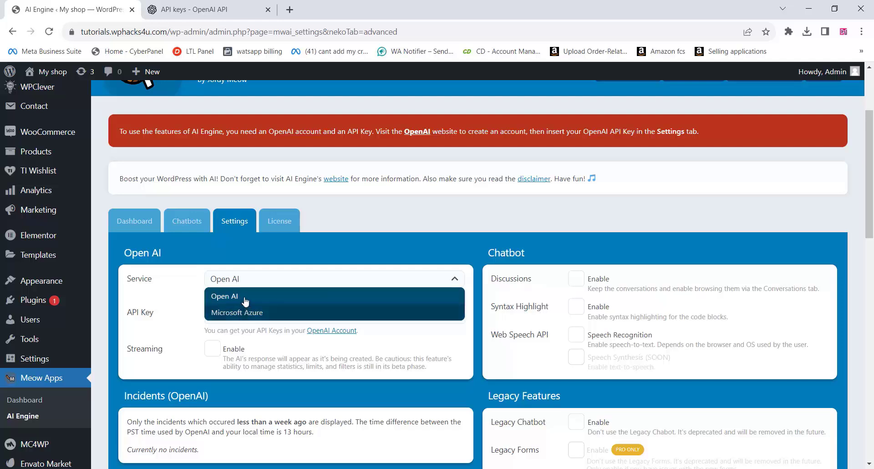
pyautogui.click(185, 296)
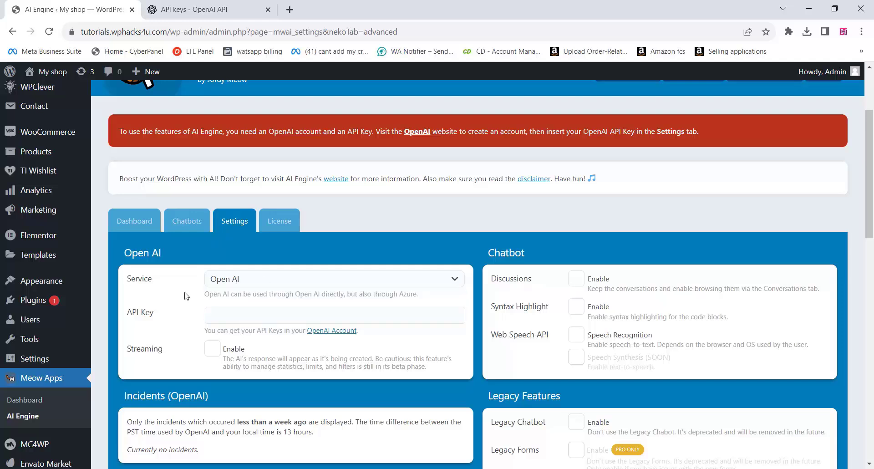
pyautogui.click(217, 318)
pyautogui.rightClick(217, 318)
pyautogui.click(255, 199)
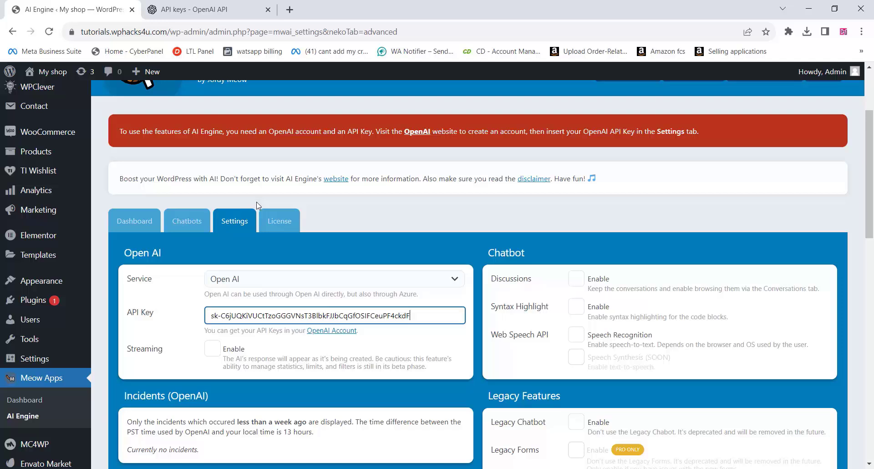
pyautogui.click(414, 336)
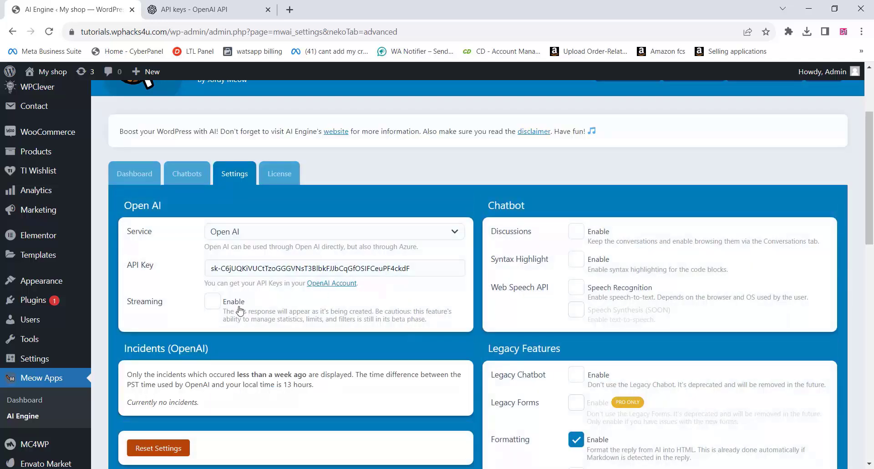
# Step: Enable Streaming for Open AI, and turn on Generate Content, Generate Images and AI Engine for the admin bar
pyautogui.click(216, 302)
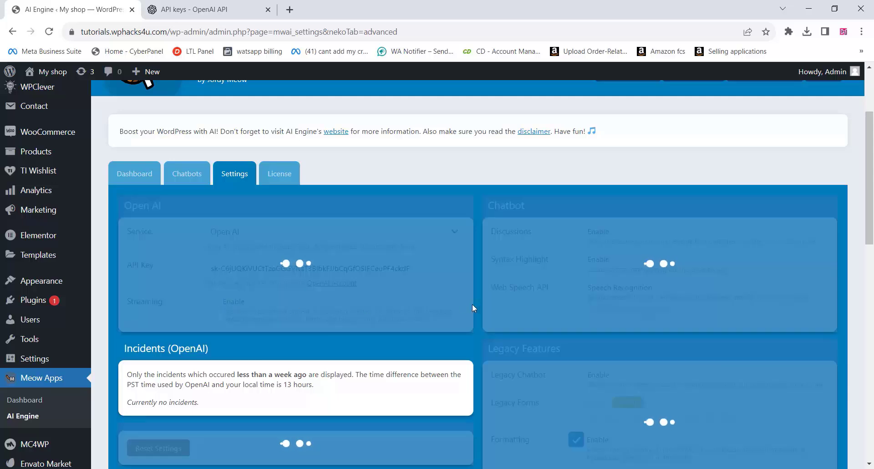
pyautogui.scroll(-2, 442, 310)
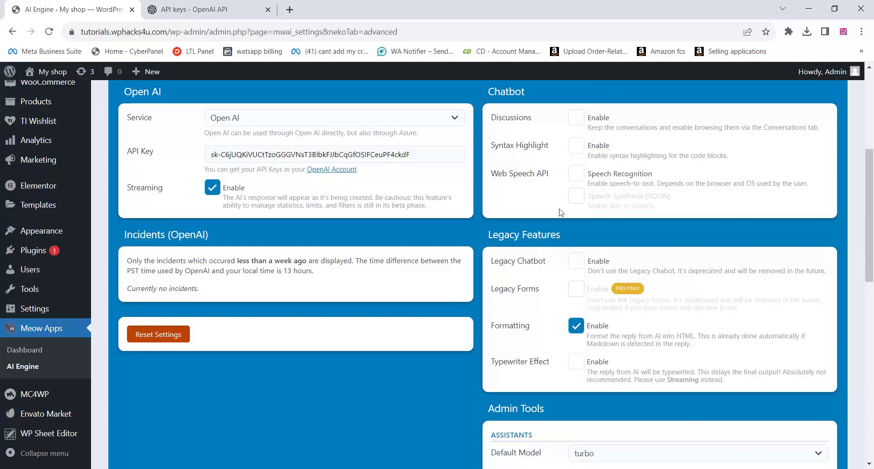
pyautogui.scroll(-3, 560, 214)
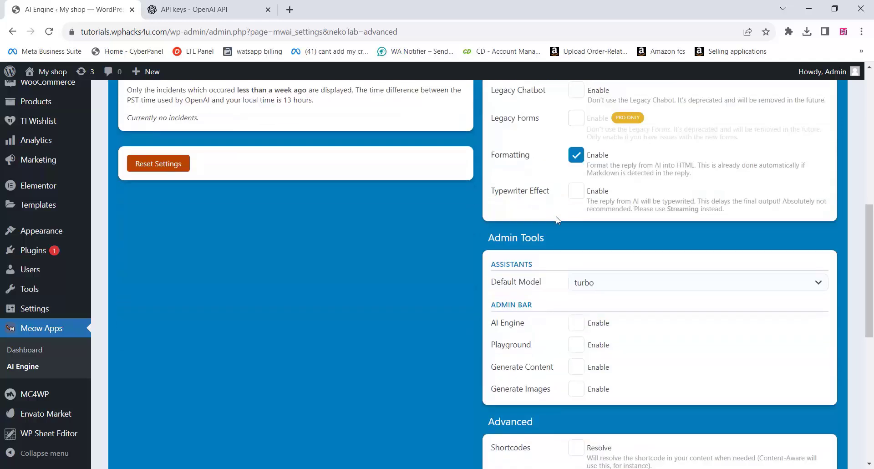
pyautogui.click(576, 370)
pyautogui.click(576, 389)
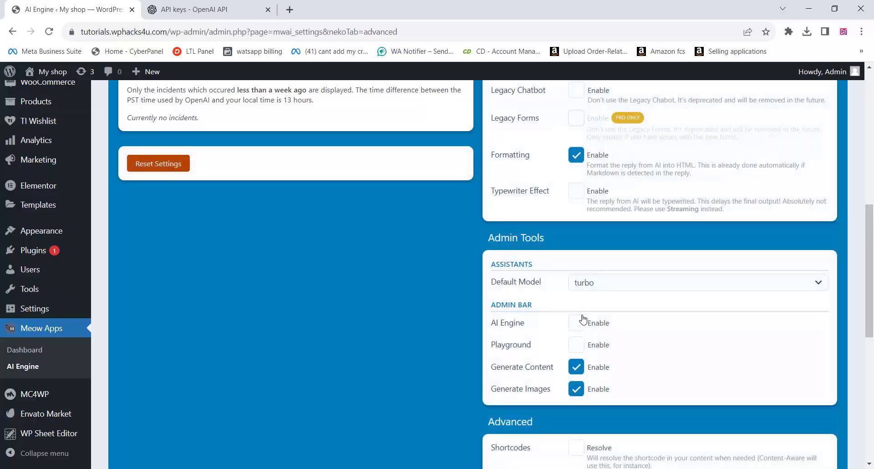
pyautogui.click(576, 323)
# Step: Look over the remaining AI Engine settings, and from the list of draft products open Milk for editing
pyautogui.scroll(-4, 407, 333)
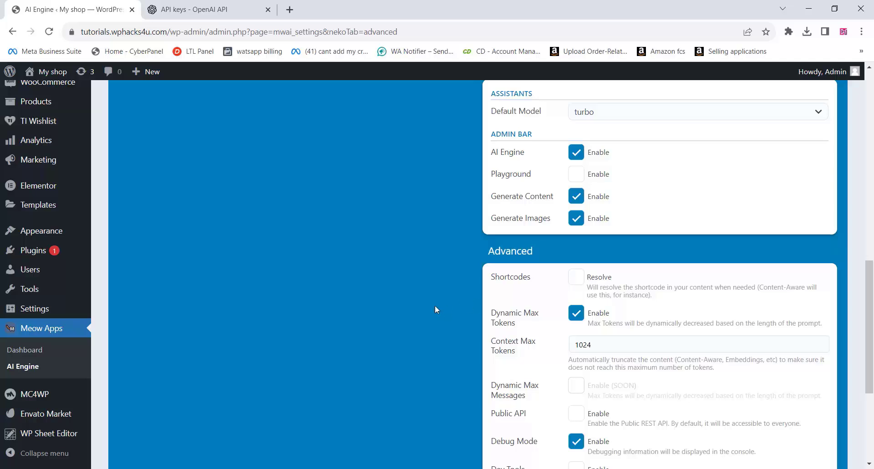
pyautogui.scroll(-5, 435, 307)
pyautogui.scroll(12, 435, 306)
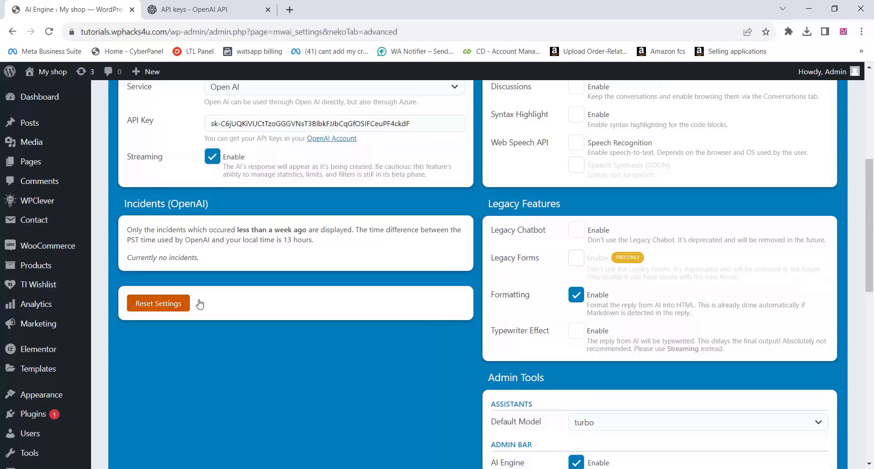
pyautogui.scroll(6, 471, 301)
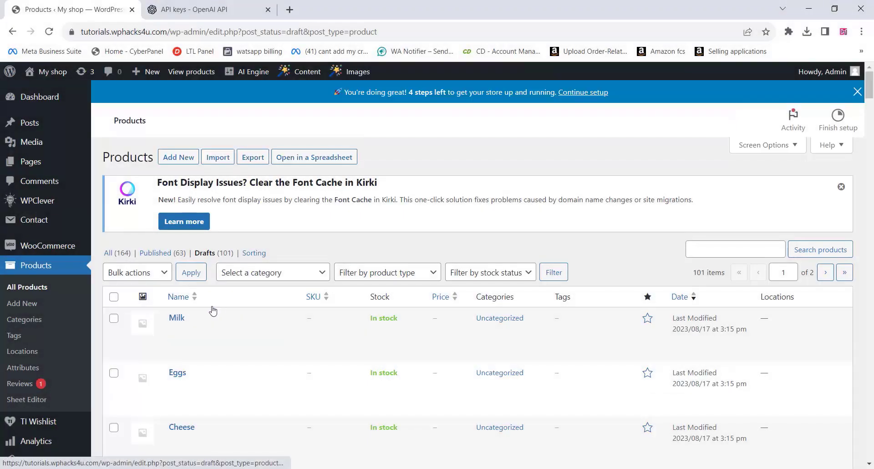
pyautogui.scroll(-1, 210, 308)
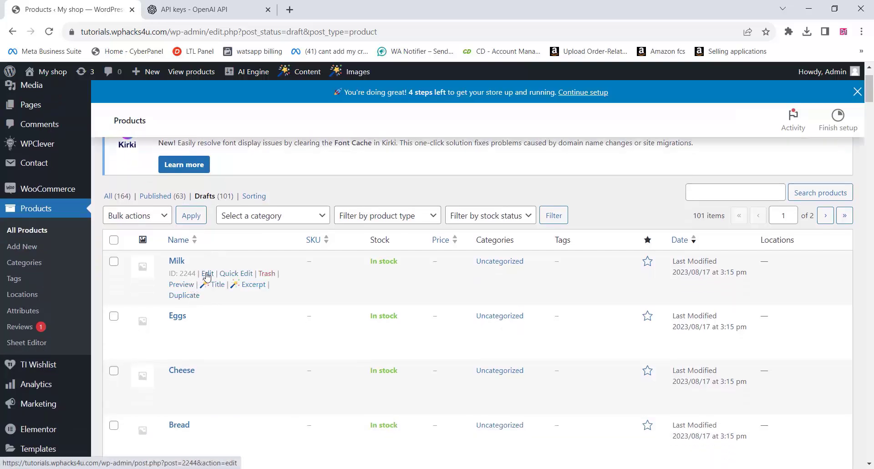
pyautogui.click(207, 275)
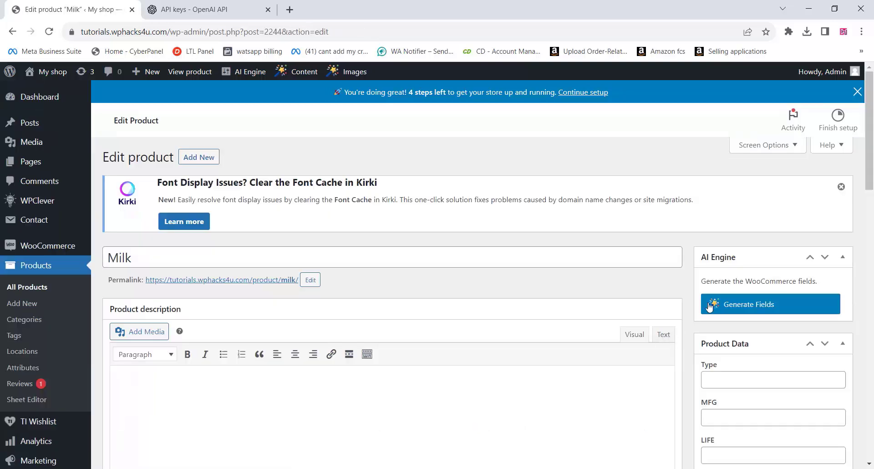
# Step: Generate the WooCommerce fields for "Amul Milk" in English with AI Engine and write all of them to the product
pyautogui.click(760, 307)
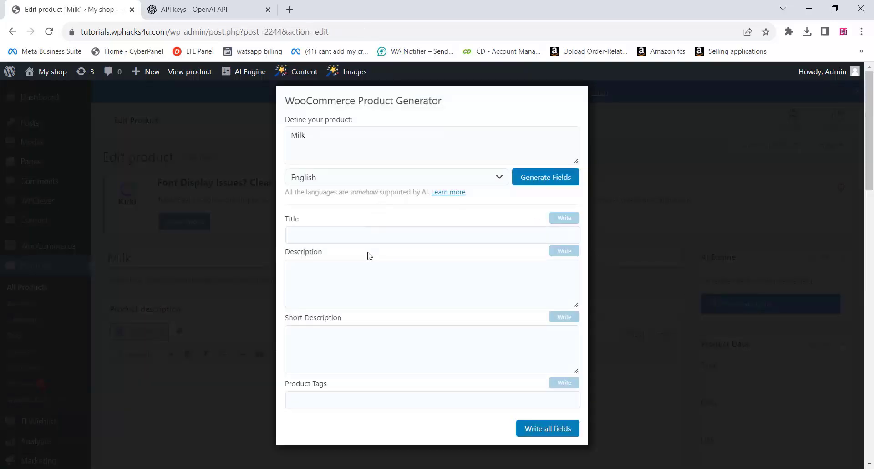
pyautogui.click(318, 136)
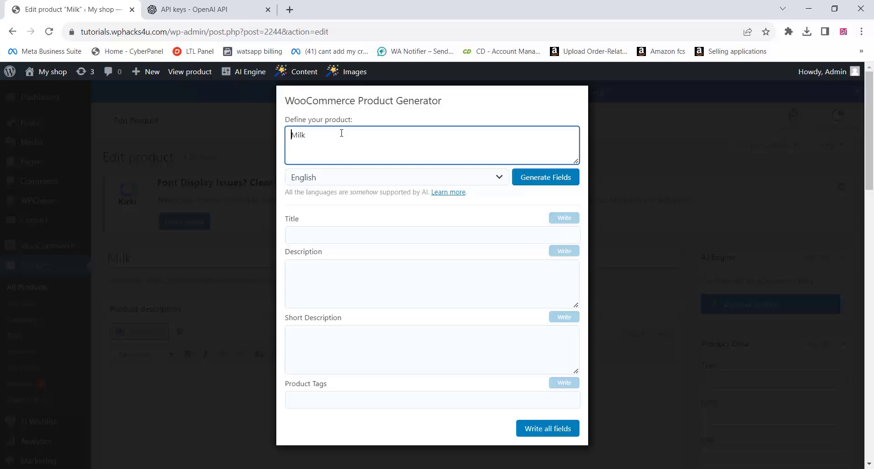
pyautogui.write('Amul')
pyautogui.click(546, 179)
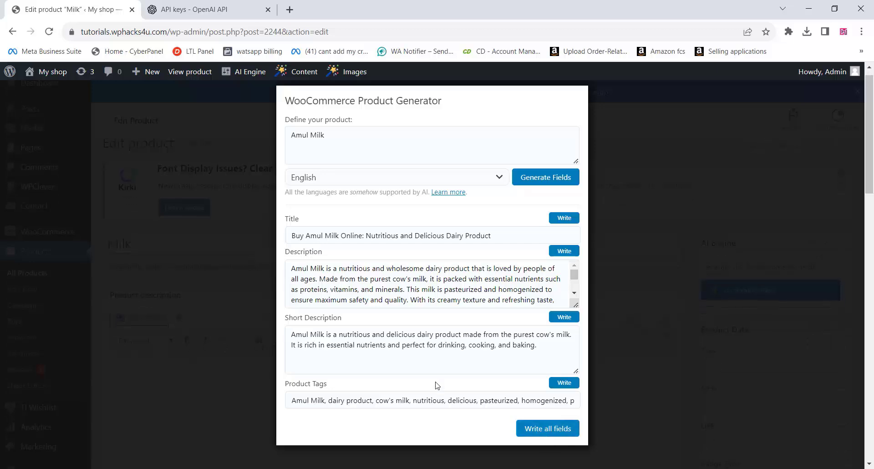
pyautogui.click(538, 429)
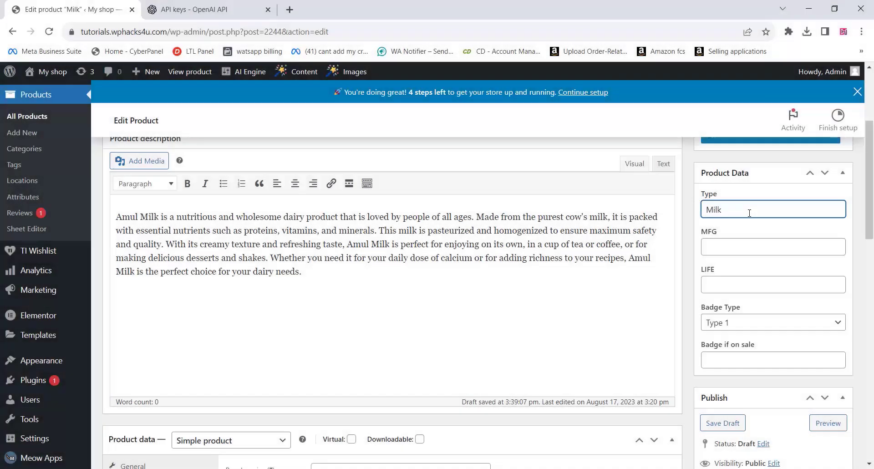
# Step: In the product data, set MFG to 17/08/2023, LIFE to 3 Days and the badge if on sale to New
pyautogui.click(729, 250)
pyautogui.write('17/')
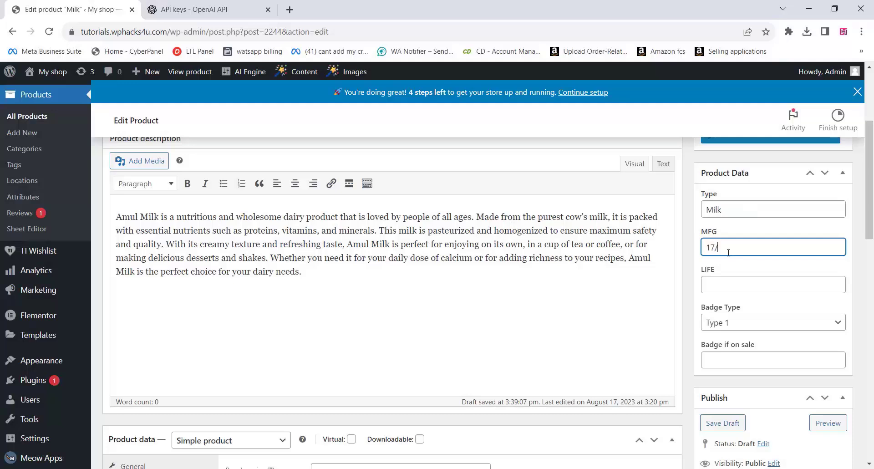
pyautogui.write('08/2023')
pyautogui.click(720, 280)
pyautogui.write('3 Days')
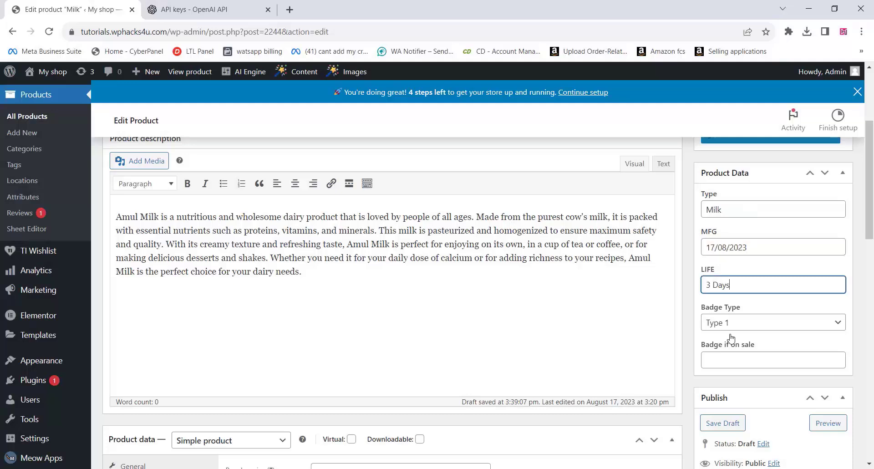
pyautogui.click(729, 359)
pyautogui.write('New')
# Step: Assign the milk product to the locations Chennai, Cochin, Delhi, Hyderabad, Indore and Kolkata
pyautogui.scroll(-8, 728, 346)
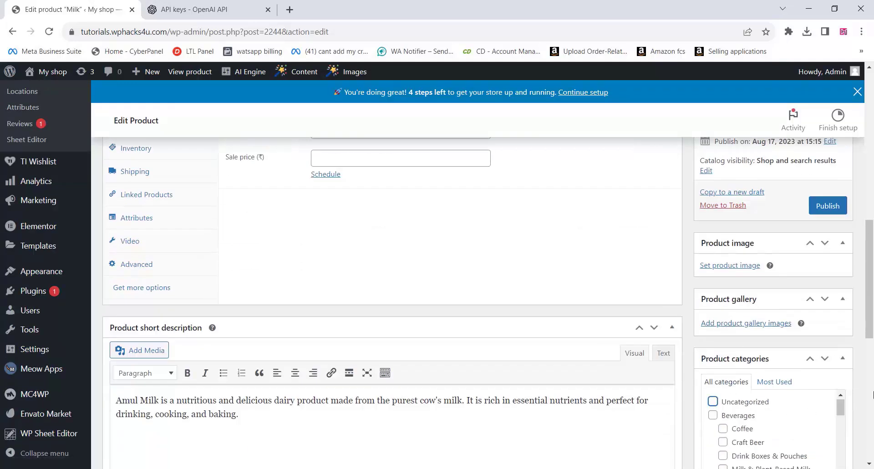
pyautogui.scroll(-8, 727, 331)
pyautogui.click(713, 311)
pyautogui.click(713, 325)
pyautogui.click(713, 338)
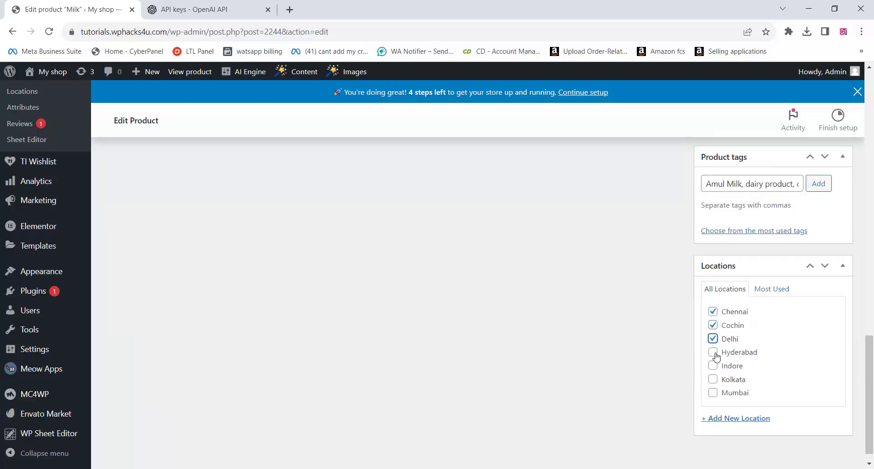
pyautogui.click(713, 352)
pyautogui.click(713, 366)
pyautogui.click(713, 379)
# Step: Set the milk product's regular price to 40 and its sale price to 38
pyautogui.scroll(10, 629, 332)
pyautogui.click(333, 356)
pyautogui.write('40')
pyautogui.click(332, 385)
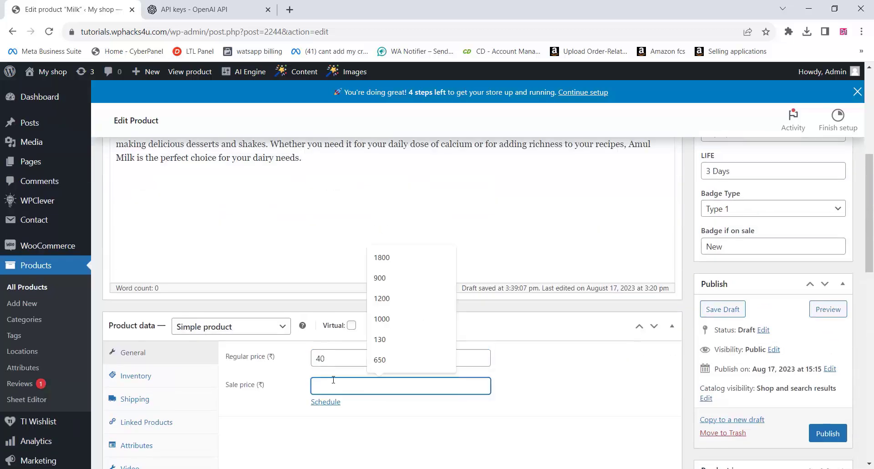
pyautogui.write('38')
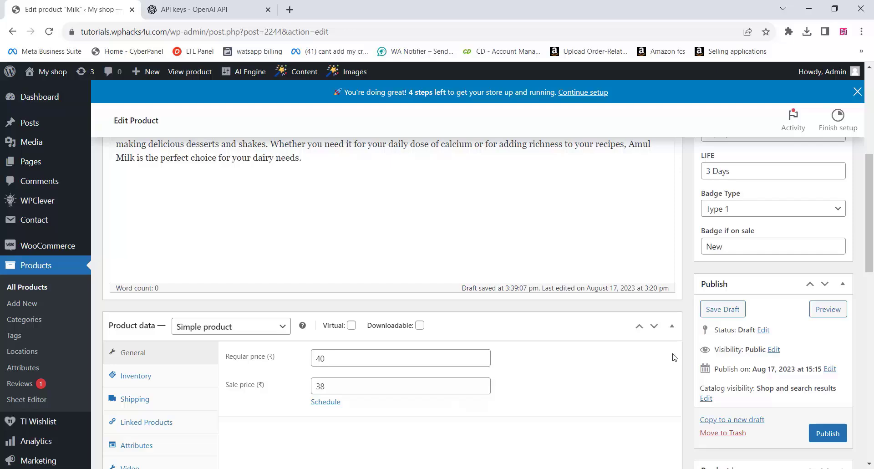
# Step: Set the milk product's image, then publish the product and check its page in the shop
pyautogui.scroll(3, 641, 276)
pyautogui.scroll(-5, 641, 273)
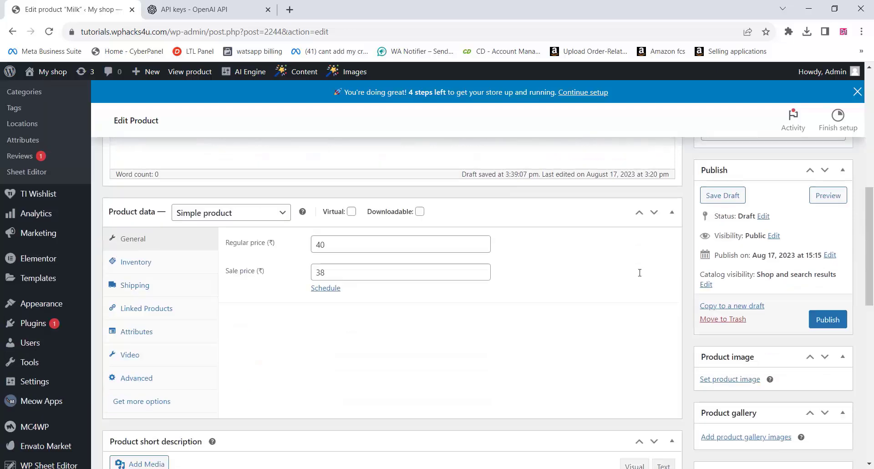
pyautogui.scroll(-3, 640, 277)
pyautogui.click(710, 268)
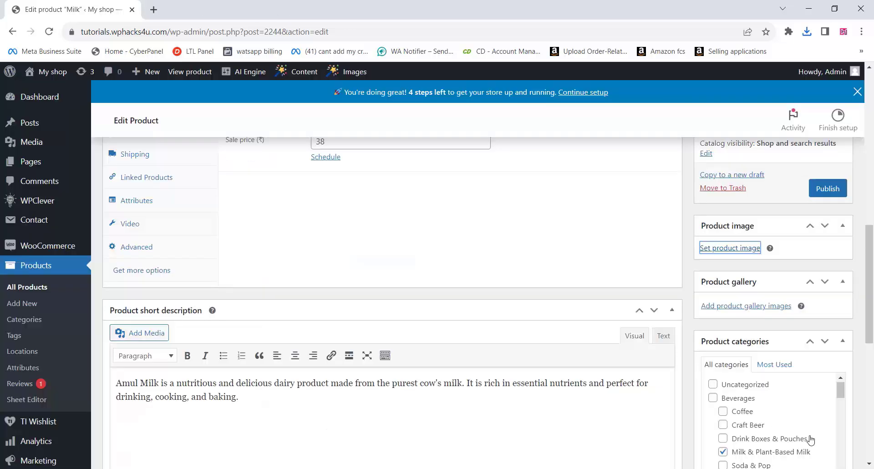
pyautogui.click(827, 190)
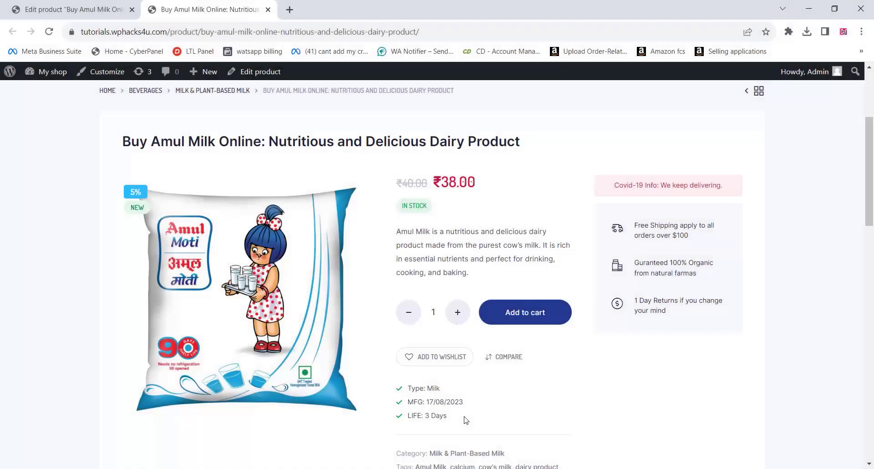
pyautogui.scroll(-1, 465, 419)
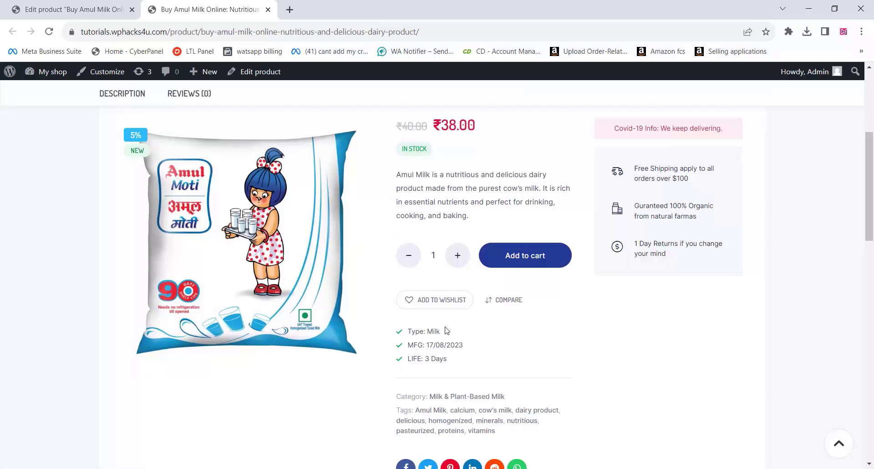
pyautogui.scroll(1, 446, 330)
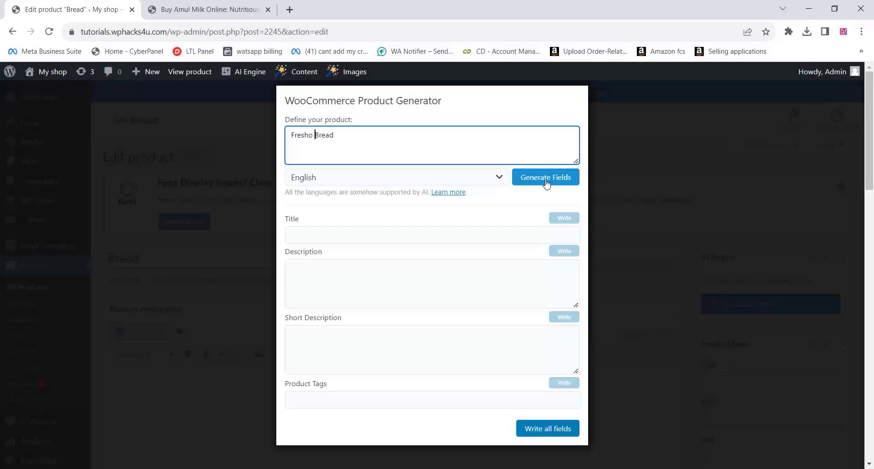
# Step: Generate the WooCommerce fields for "Fresho Bread" in English and select the product name within the new title
pyautogui.click(547, 179)
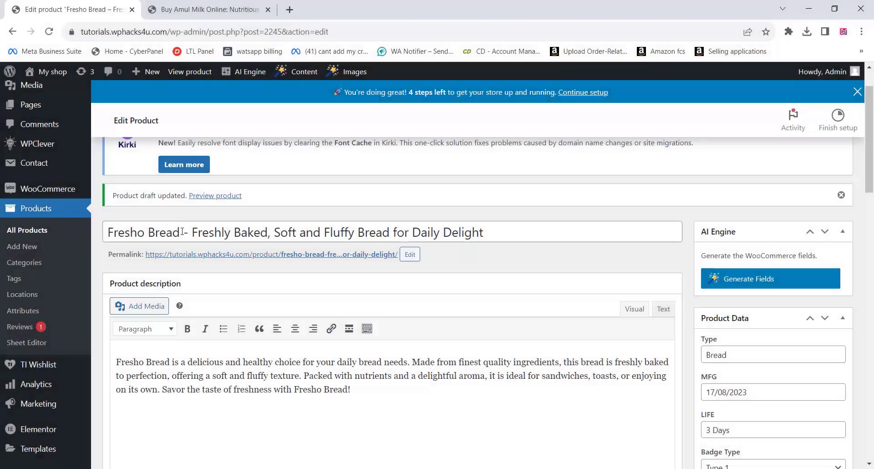
pyautogui.click(182, 232)
pyautogui.moveTo(181, 233); pyautogui.dragTo(108, 232)
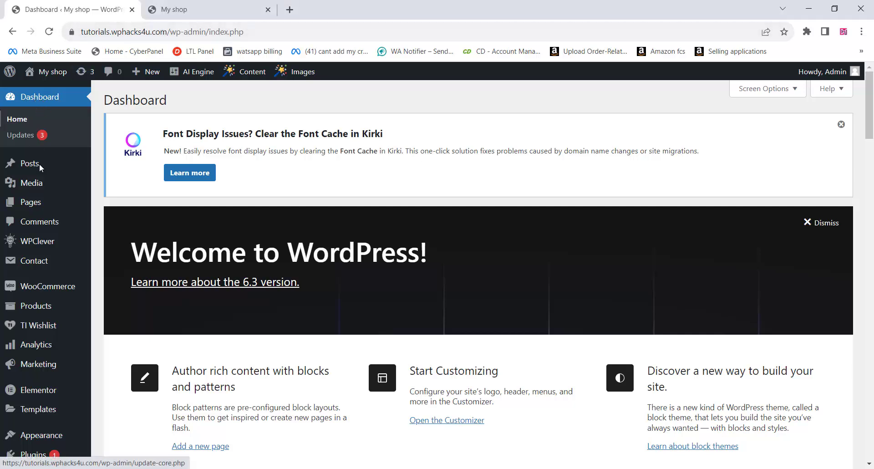
# Step: Open the Sheet Editor for products and activate its full screen mode
pyautogui.moveTo(41, 306)
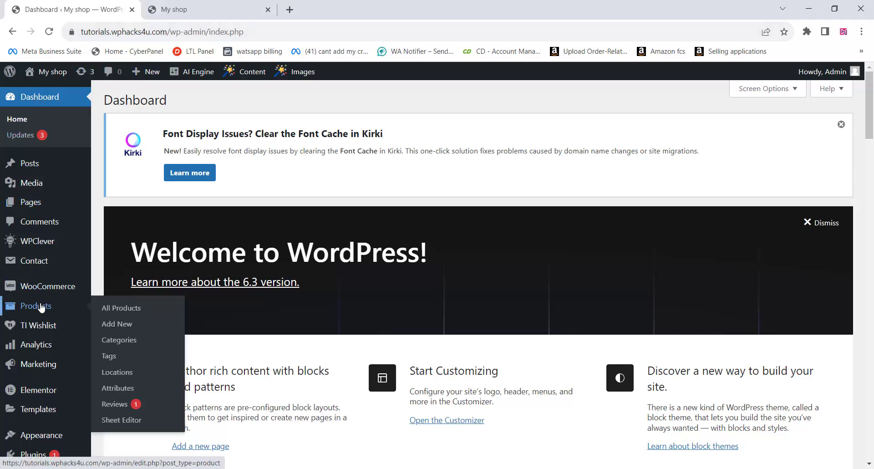
pyautogui.click(124, 420)
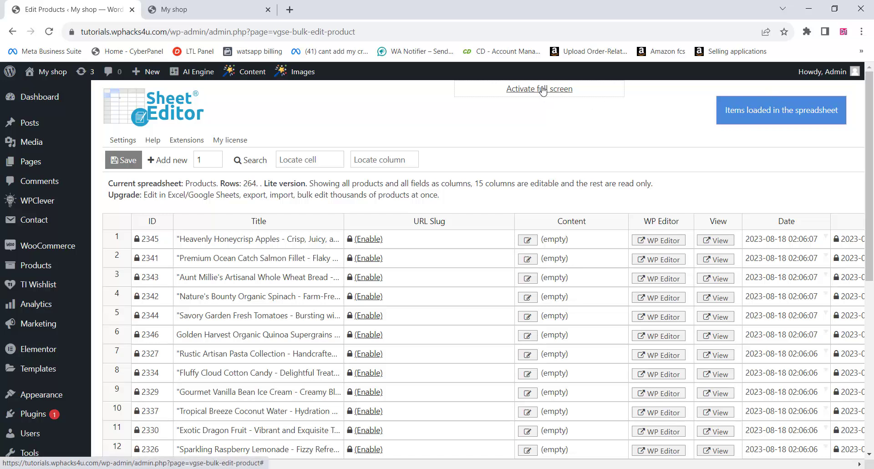
pyautogui.click(546, 90)
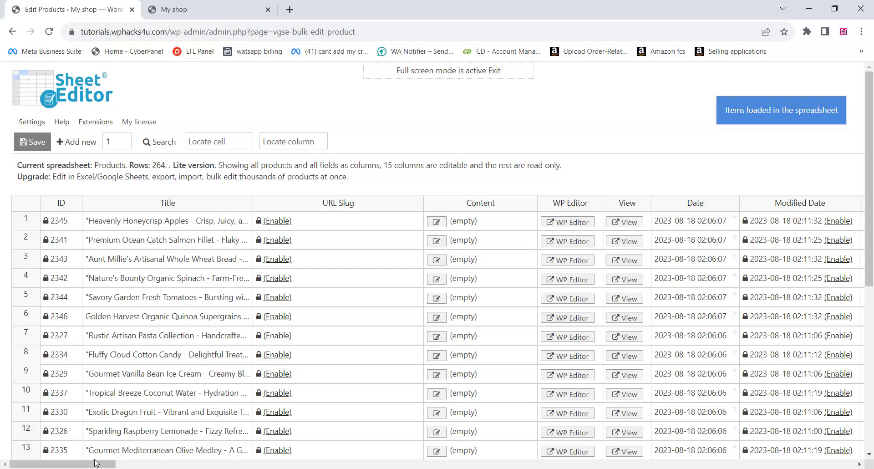
# Step: Set bacola-banner-10.jpg from the media library as the featured image of the Heavenly Honeycrisp Apples product
pyautogui.moveTo(99, 465); pyautogui.dragTo(160, 466)
pyautogui.hscroll(5, 494, 370)
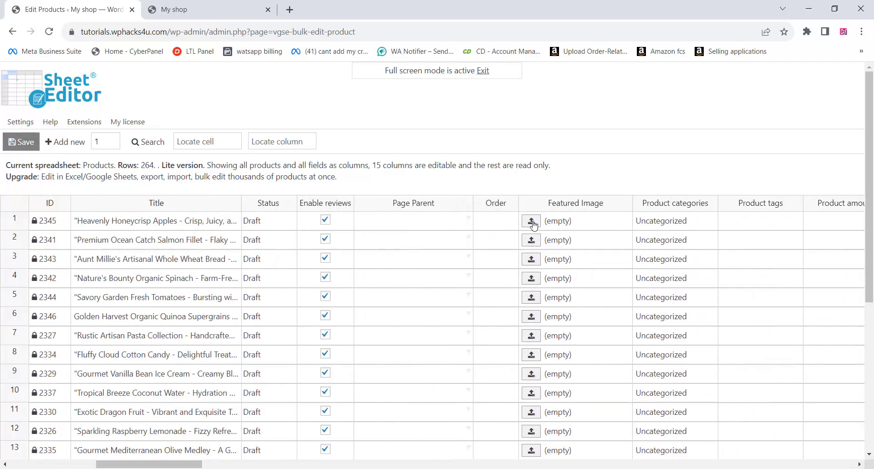
pyautogui.click(532, 222)
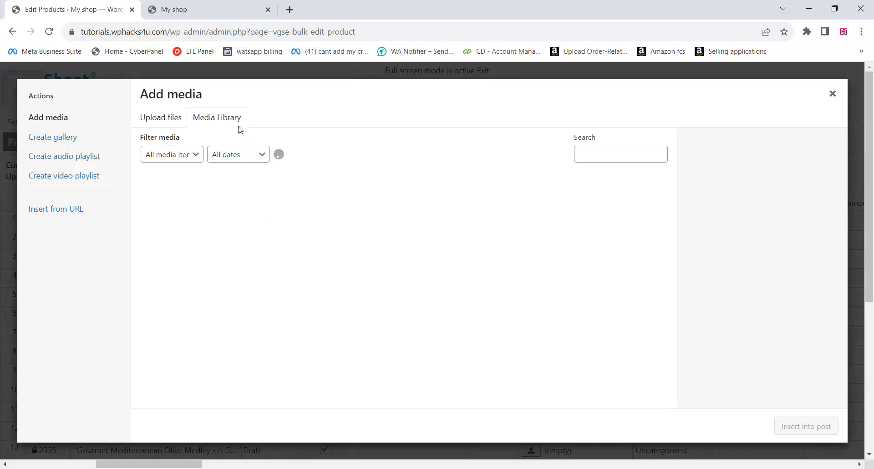
pyautogui.scroll(-5, 216, 244)
pyautogui.click(216, 243)
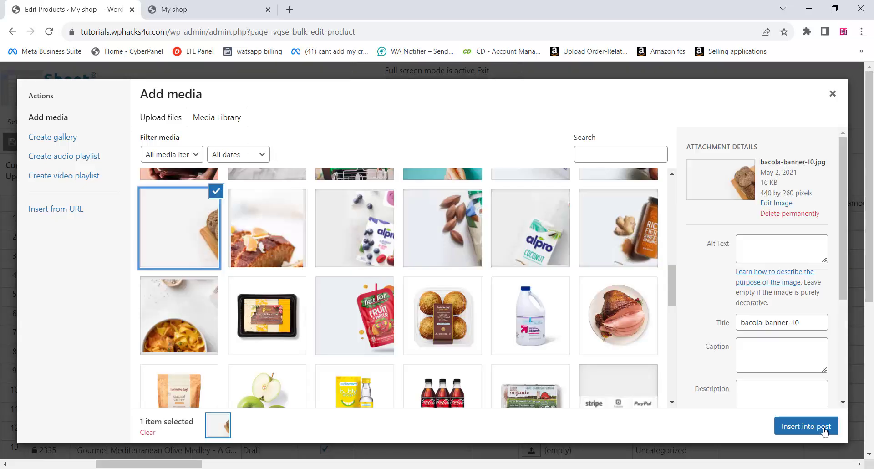
pyautogui.click(806, 430)
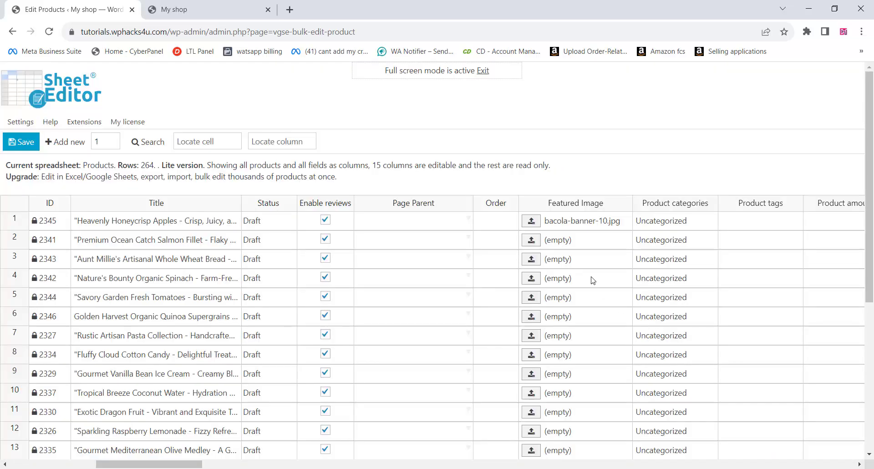
# Step: Set the featured images dairy-1.jpg for Premium Ocean Catch Salmon Fillet and blog-1.jpg for Aunt Millie's Artisanal Whole Wheat Bread
pyautogui.click(532, 240)
pyautogui.click(279, 204)
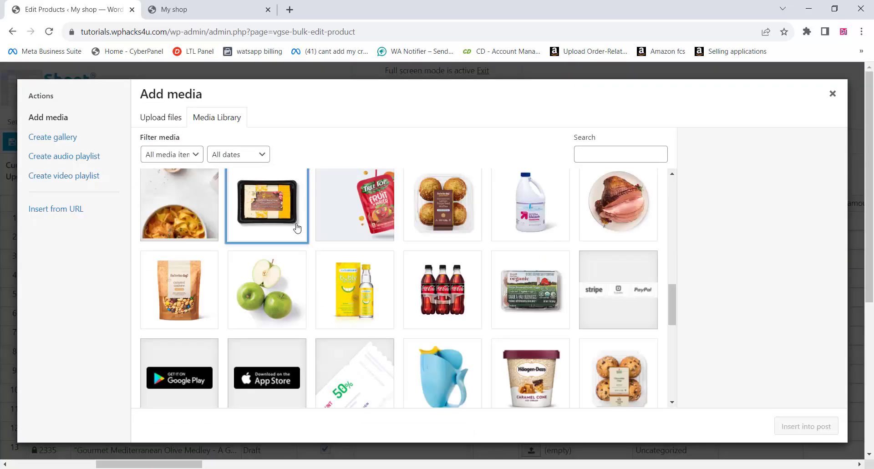
pyautogui.click(806, 426)
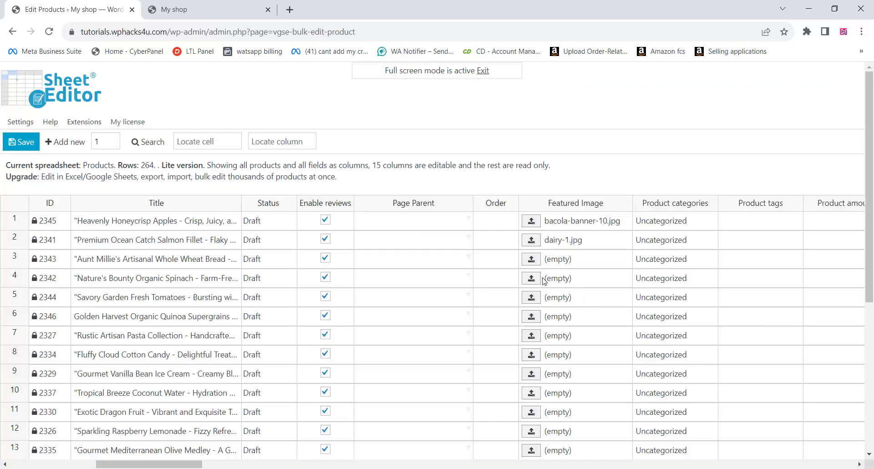
pyautogui.click(532, 259)
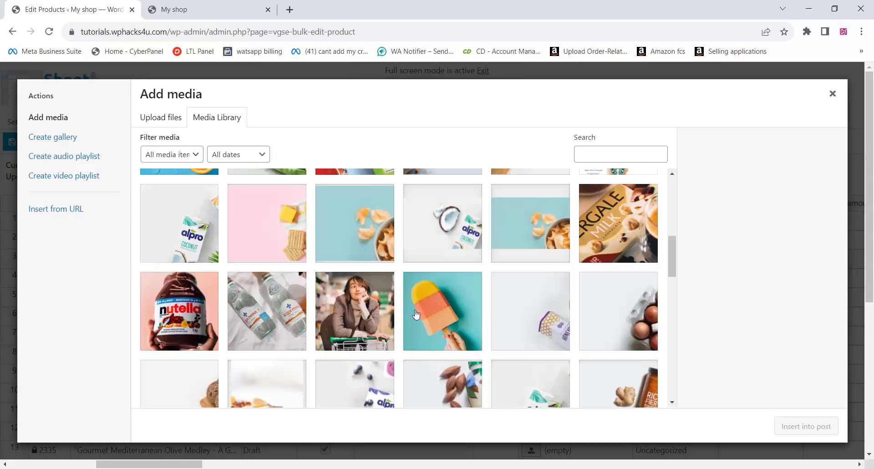
pyautogui.click(442, 310)
pyautogui.click(802, 428)
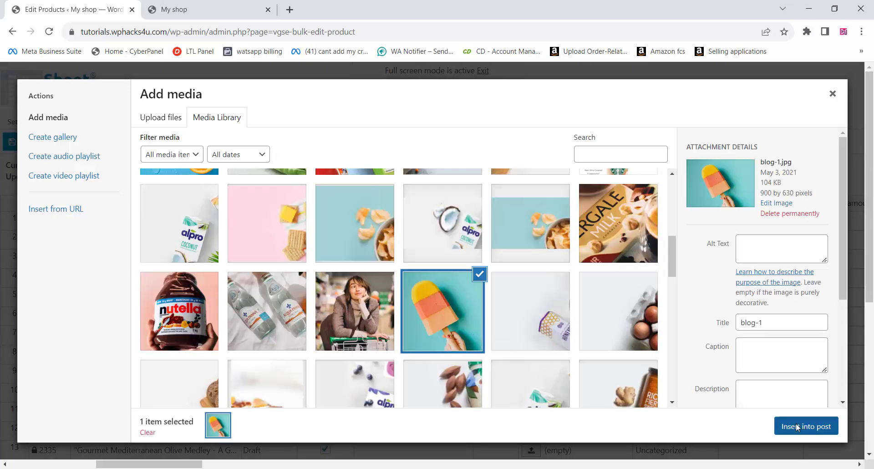
# Step: Set the featured images household-1.jpg for Nature's Bounty Organic Spinach and category-image4.png for Savory Garden Fresh Tomatoes
pyautogui.click(530, 277)
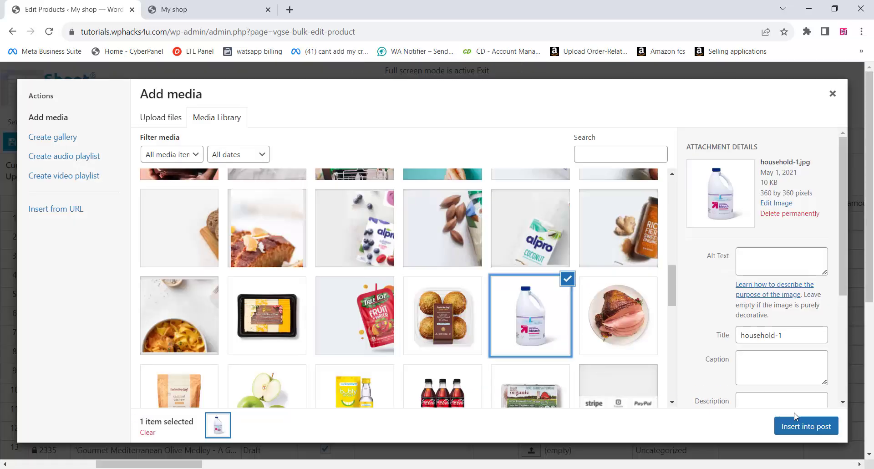
pyautogui.click(801, 427)
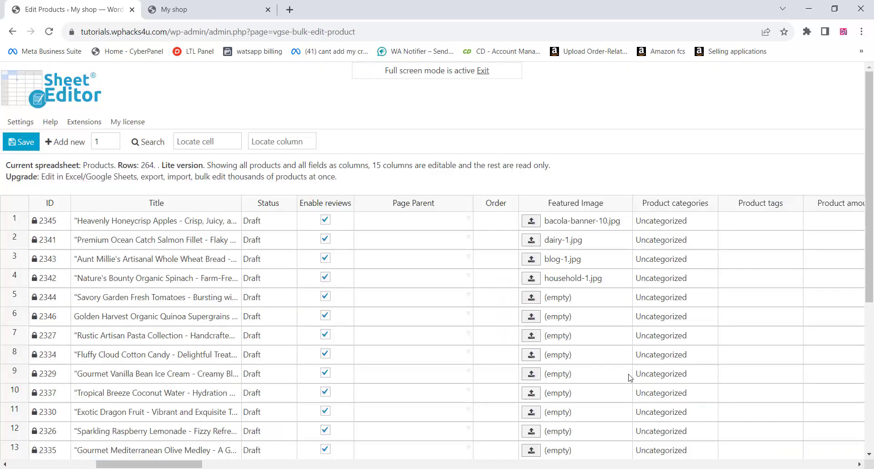
pyautogui.click(531, 298)
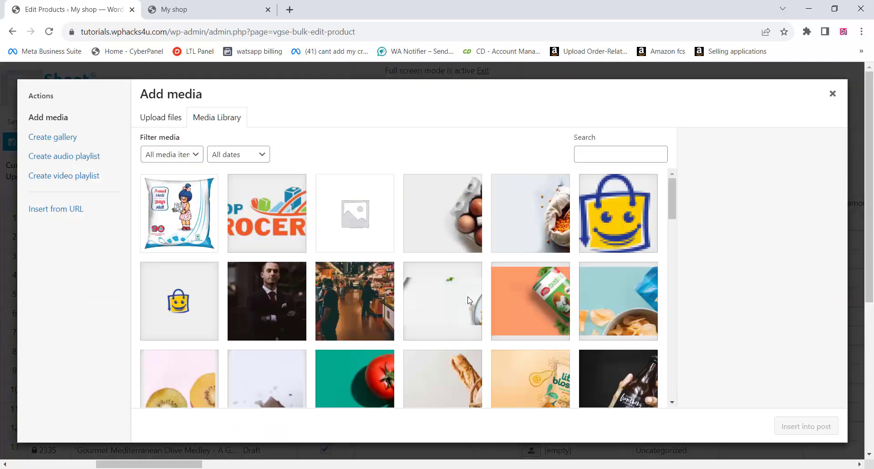
pyautogui.scroll(-10, 467, 319)
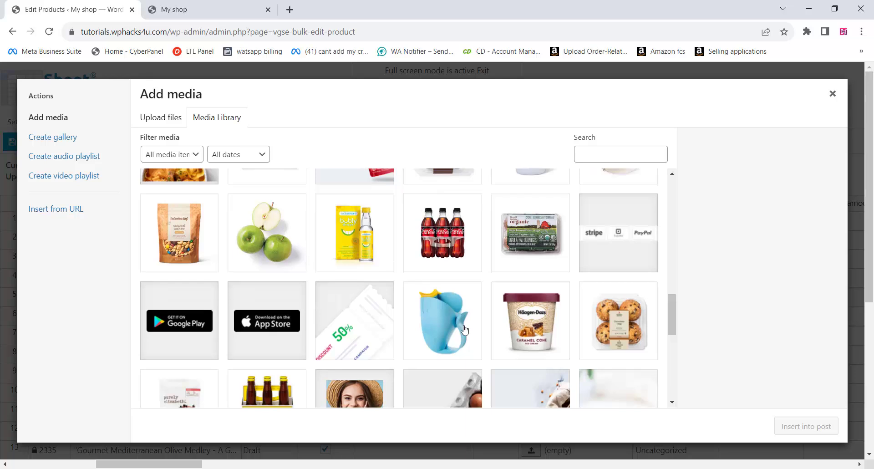
pyautogui.click(524, 330)
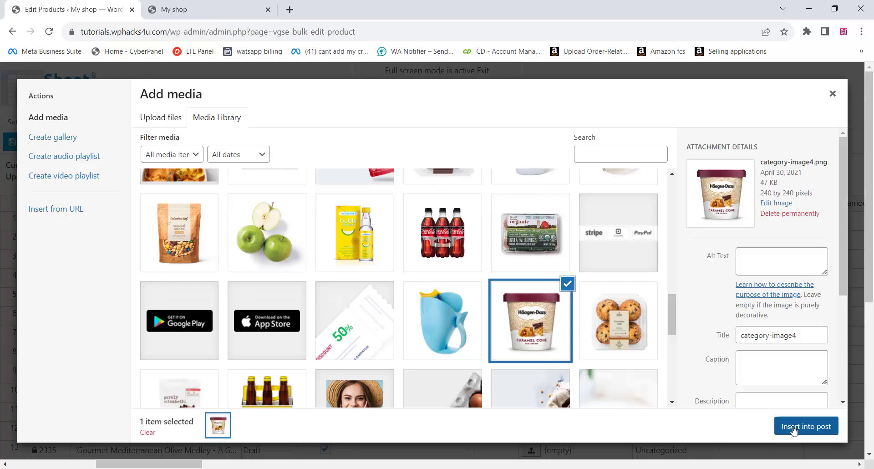
pyautogui.click(784, 432)
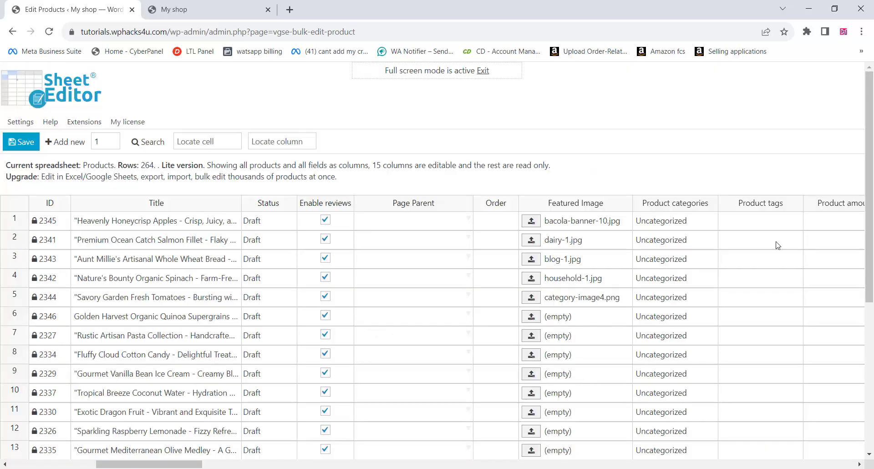
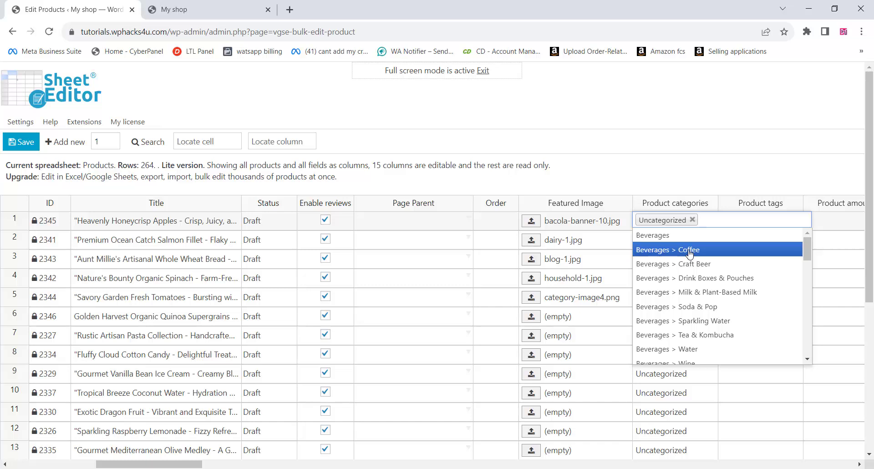
# Step: For Heavenly Honeycrisp Apples, replace the Uncategorized category with Beverages > Coffee and Beverages > Milk & Plant-Based Milk
pyautogui.click(690, 251)
pyautogui.click(693, 219)
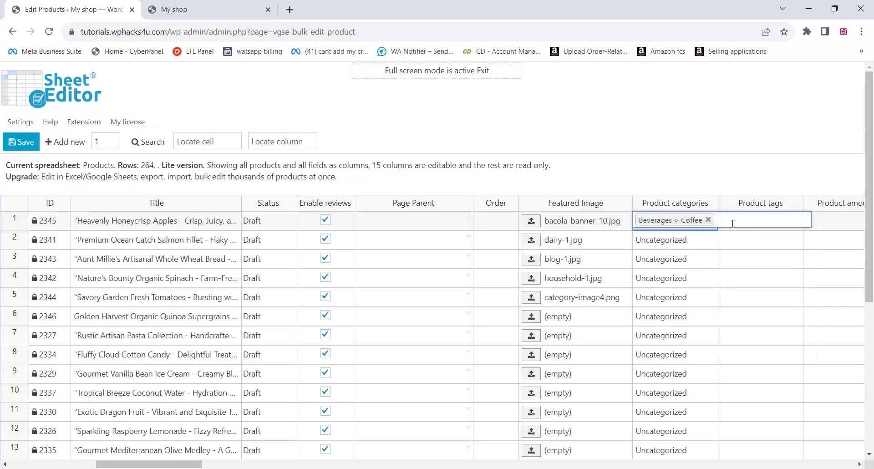
pyautogui.write('milk')
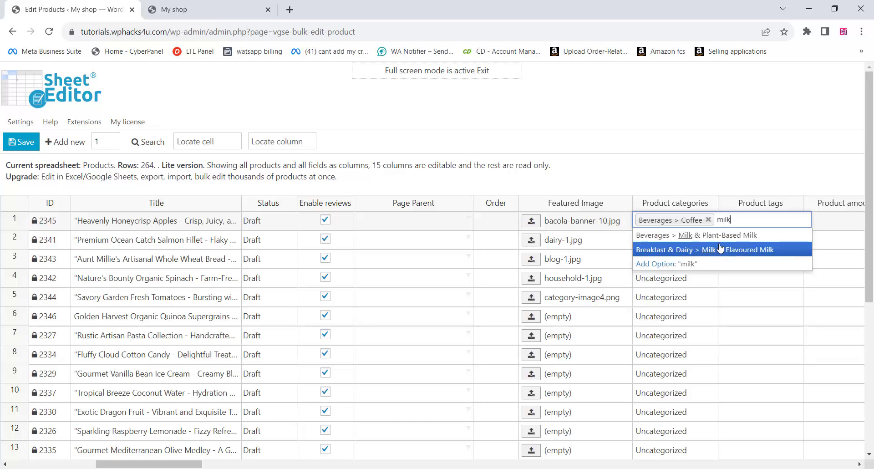
pyautogui.click(678, 236)
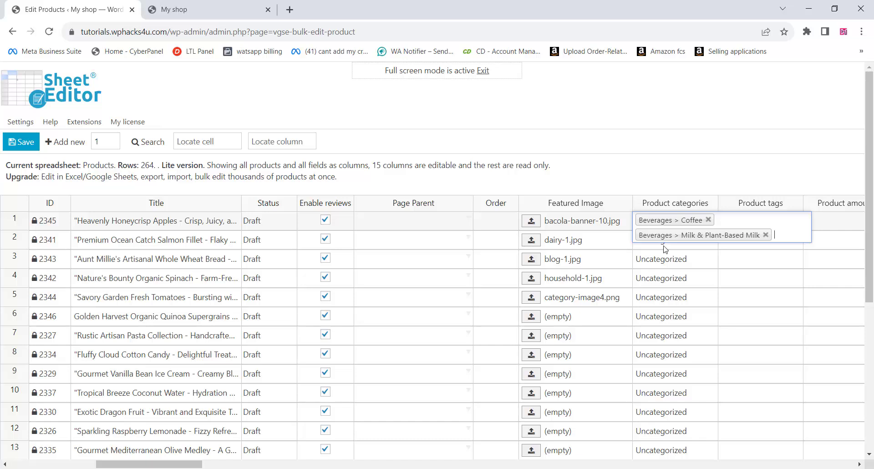
pyautogui.click(710, 267)
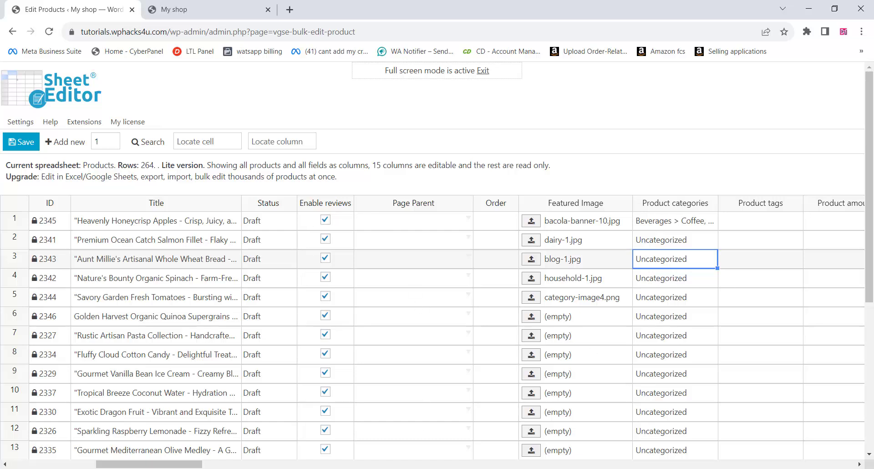
# Step: Set the location of the Heavenly Honeycrisp Apples product to Chennai
pyautogui.moveTo(172, 465); pyautogui.dragTo(214, 464)
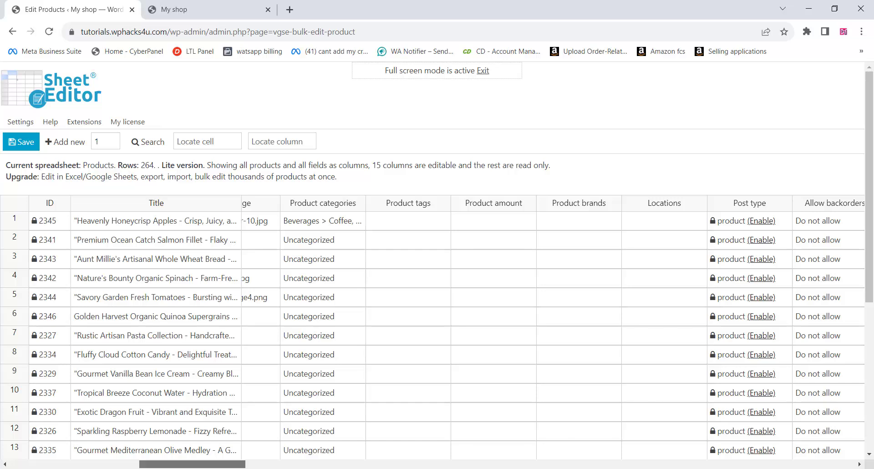
pyautogui.click(654, 225)
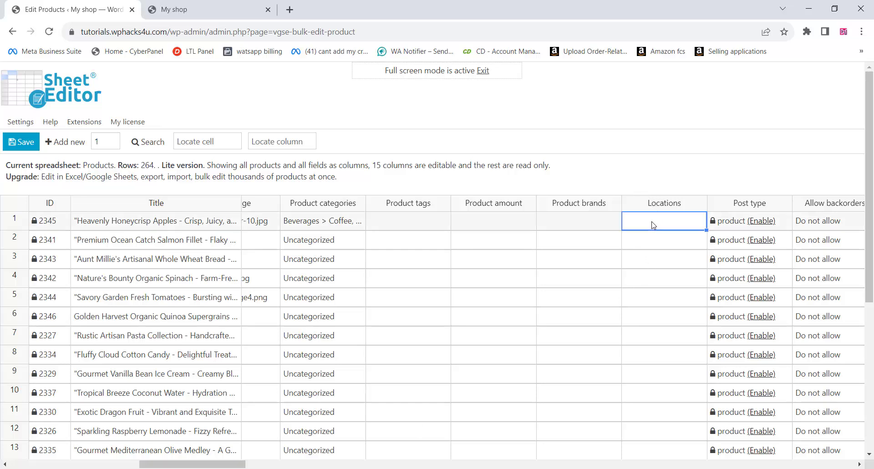
pyautogui.doubleClick(654, 225)
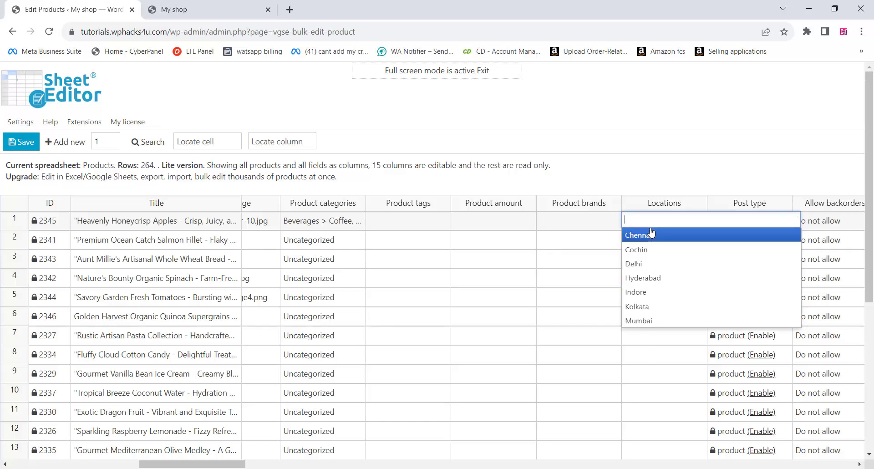
pyautogui.click(649, 240)
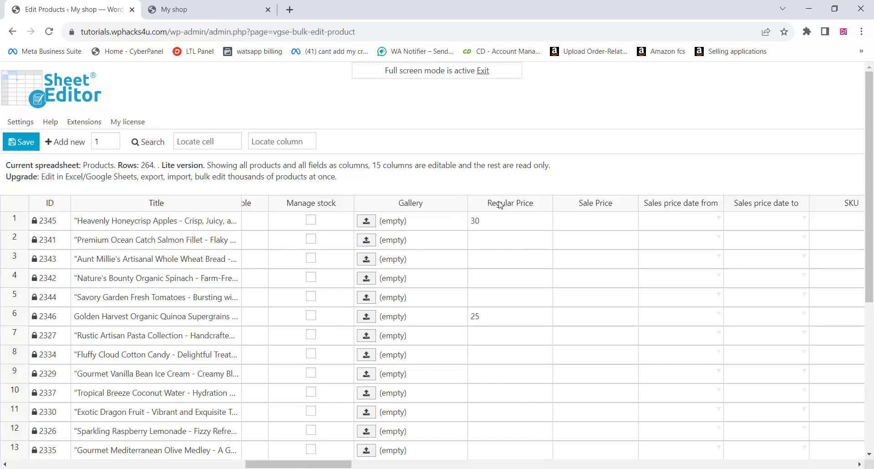
# Step: Enter regular prices of 50, 60, 70 and 90 for the first four products, from Heavenly Honeycrisp Apples to Nature's Bounty Organic Spinach
pyautogui.click(483, 242)
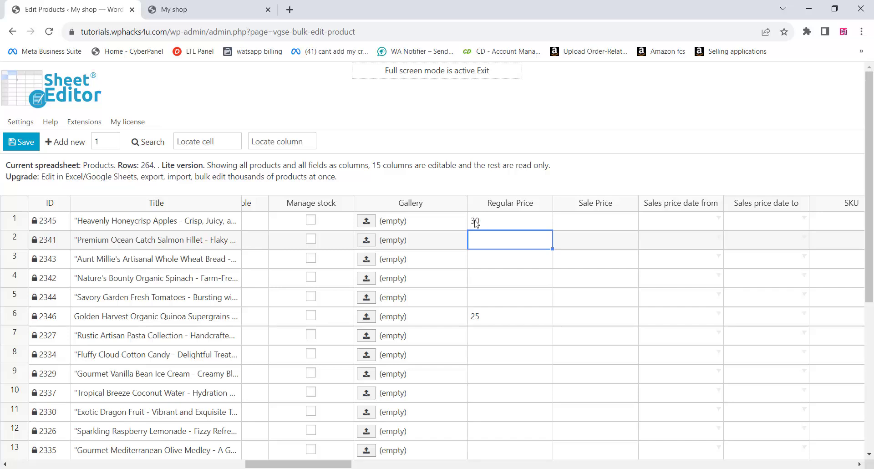
pyautogui.click(475, 222)
pyautogui.write('50')
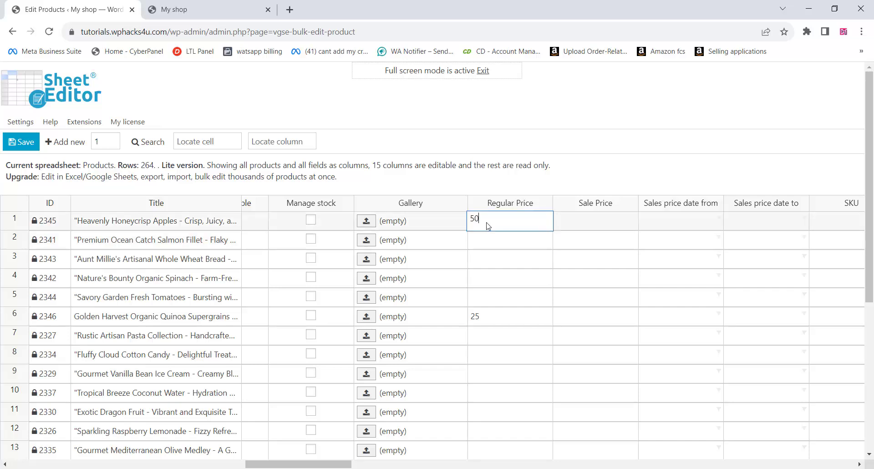
pyautogui.press('Return')
pyautogui.write('60')
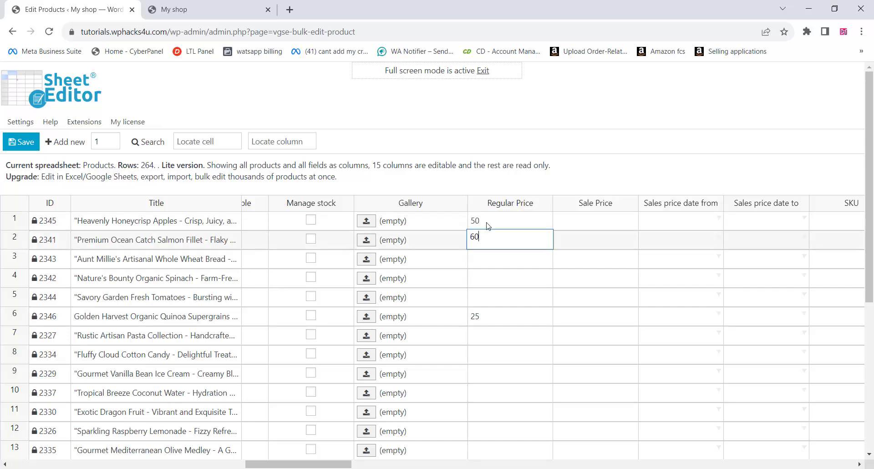
pyautogui.press('Return')
pyautogui.write('70')
pyautogui.press('Return')
pyautogui.write('90')
pyautogui.press('Return')
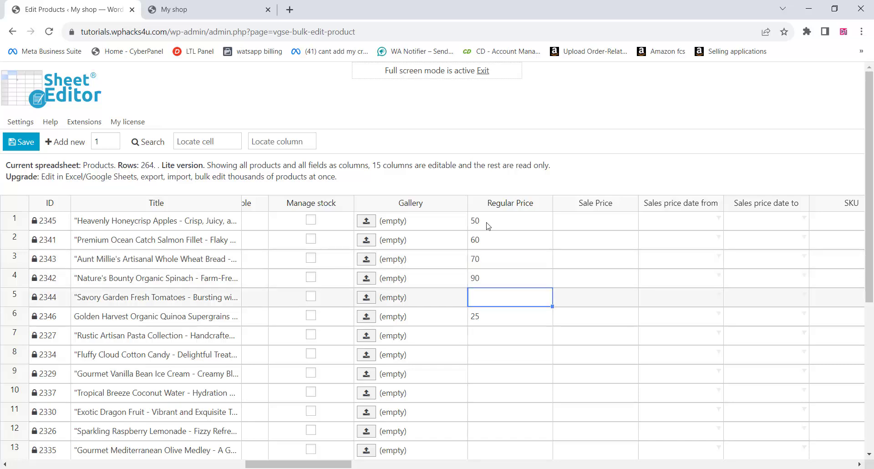
# Step: Enter regular prices of 25 in row 5 and 30, 35, 25, 04 and 0 in rows 7 to 11, and save the spreadsheet
pyautogui.write('25')
pyautogui.press('Return')
pyautogui.press('Return')
pyautogui.write('30')
pyautogui.press('Return')
pyautogui.write('35')
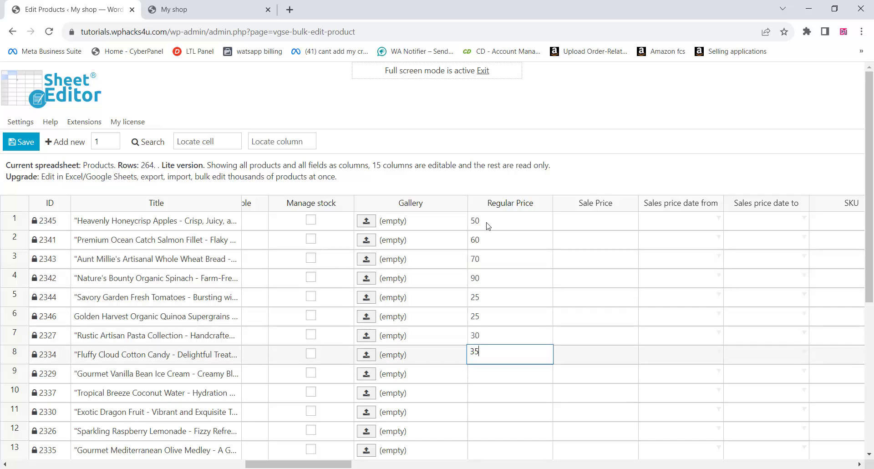
pyautogui.press('Return')
pyautogui.write('25')
pyautogui.press('Return')
pyautogui.write('04')
pyautogui.press('Return')
pyautogui.write('0')
pyautogui.press('Return')
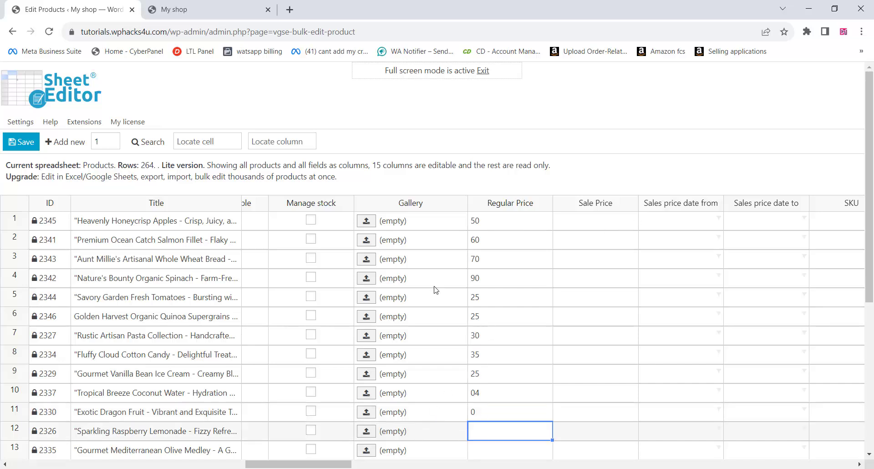
pyautogui.click(19, 142)
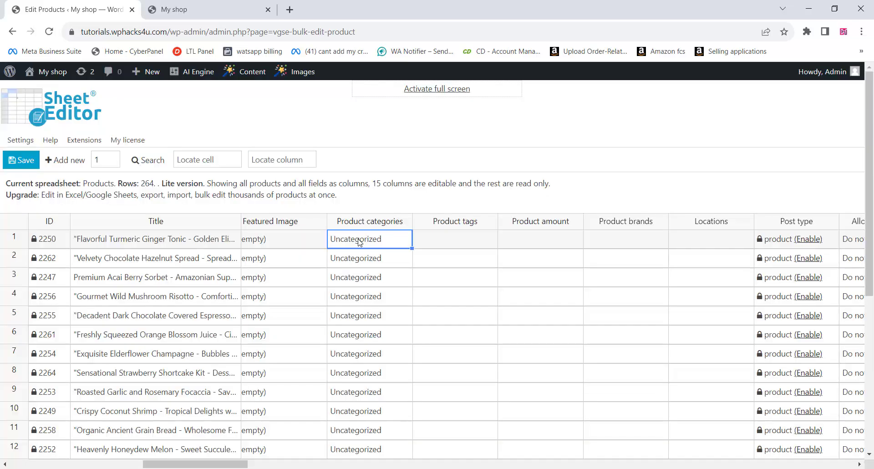
# Step: Replace Uncategorized with Beverages > Coffee for Flavorful Turmeric Ginger Tonic and copy that category down to rows 2 and 3
pyautogui.doubleClick(360, 240)
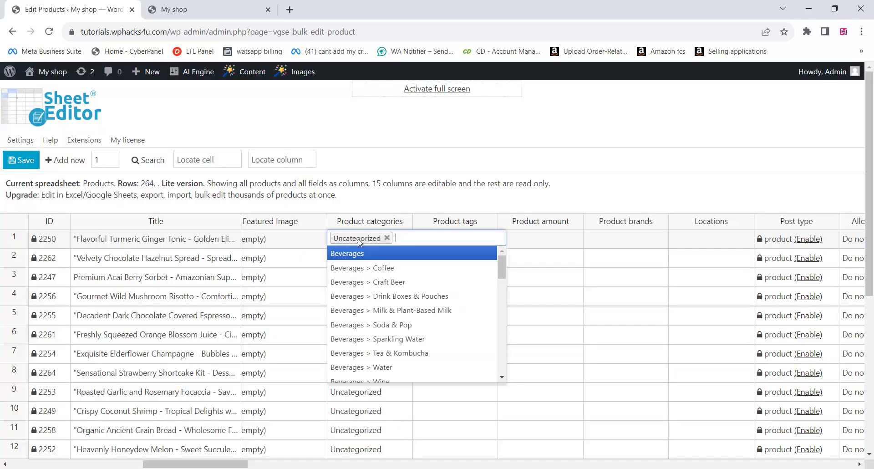
pyautogui.click(384, 268)
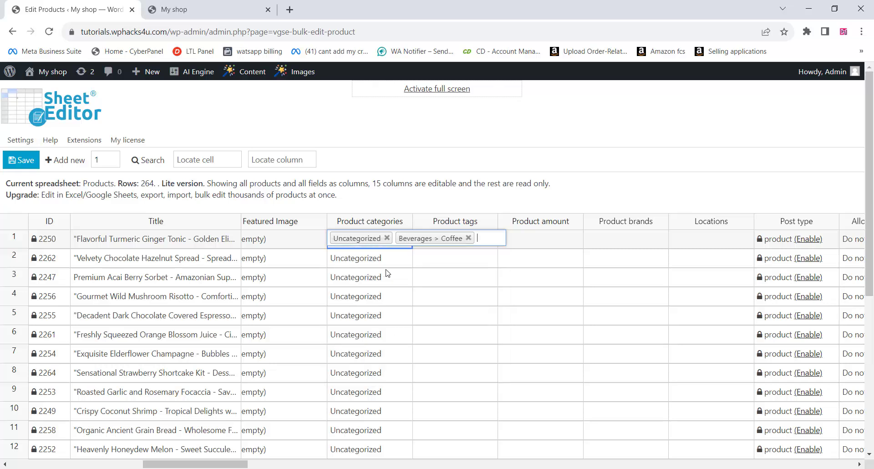
pyautogui.click(386, 238)
pyautogui.click(424, 269)
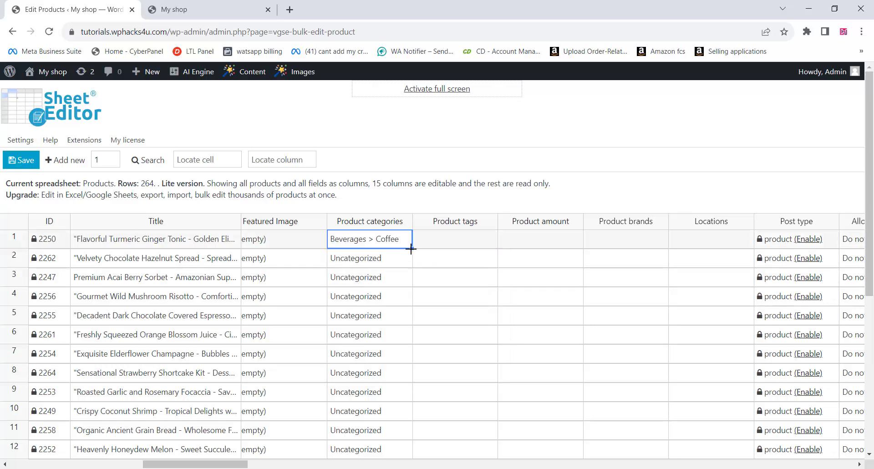
pyautogui.moveTo(410, 249); pyautogui.dragTo(407, 281)
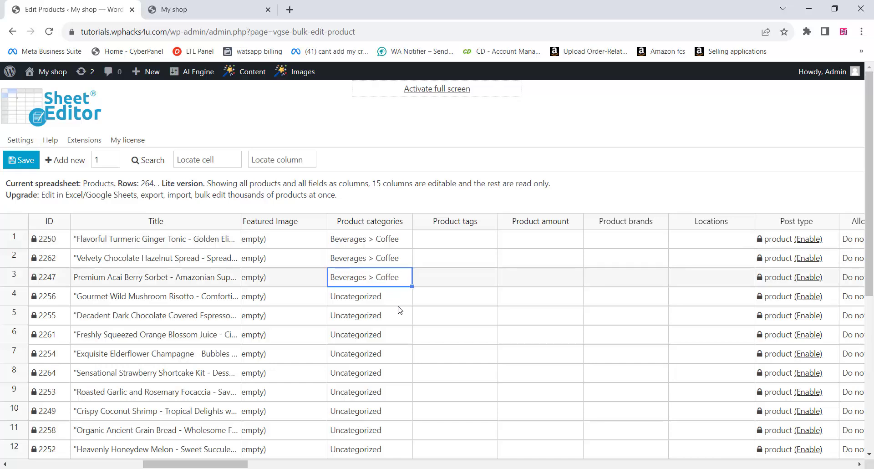
# Step: Replace the Uncategorized category of Gourmet Wild Mushroom Risotto with Grocery & Staples
pyautogui.click(376, 298)
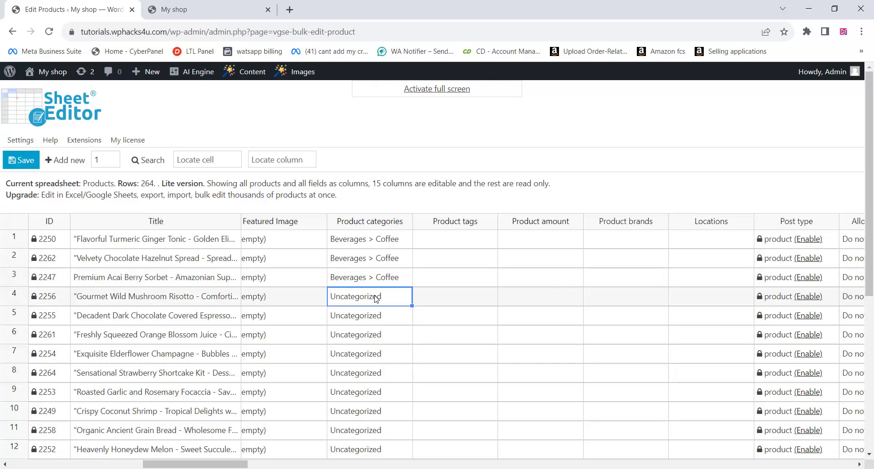
pyautogui.doubleClick(371, 302)
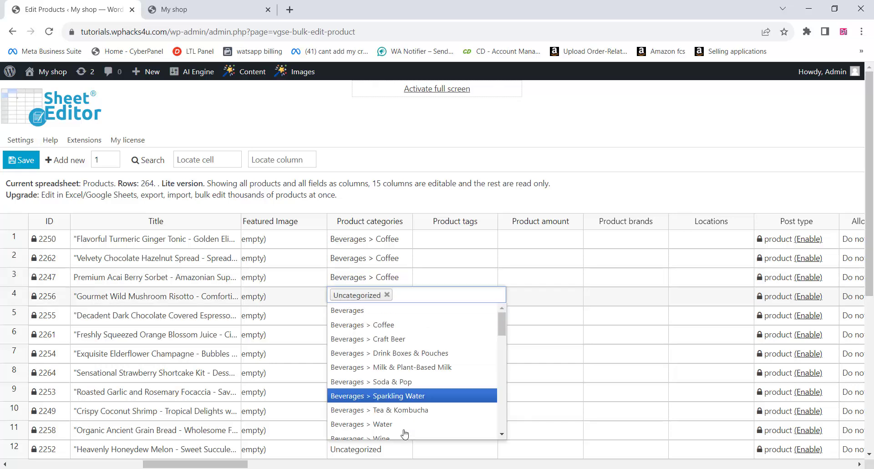
pyautogui.scroll(-5, 399, 395)
pyautogui.scroll(-2, 398, 395)
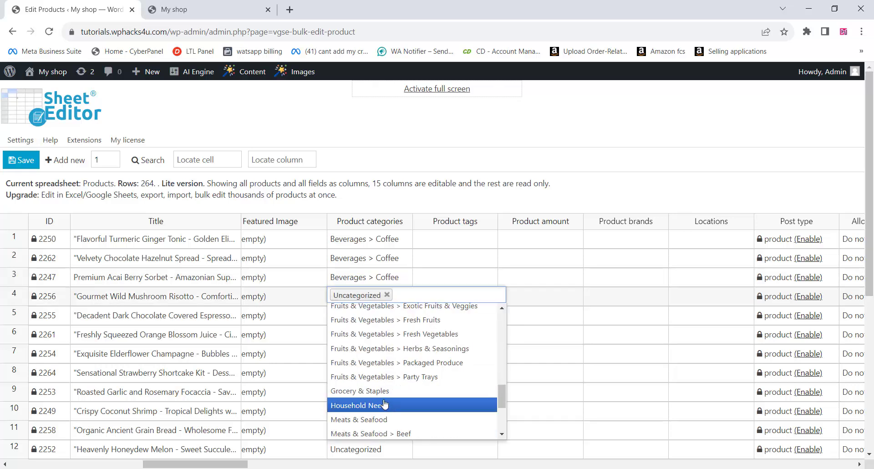
pyautogui.click(385, 394)
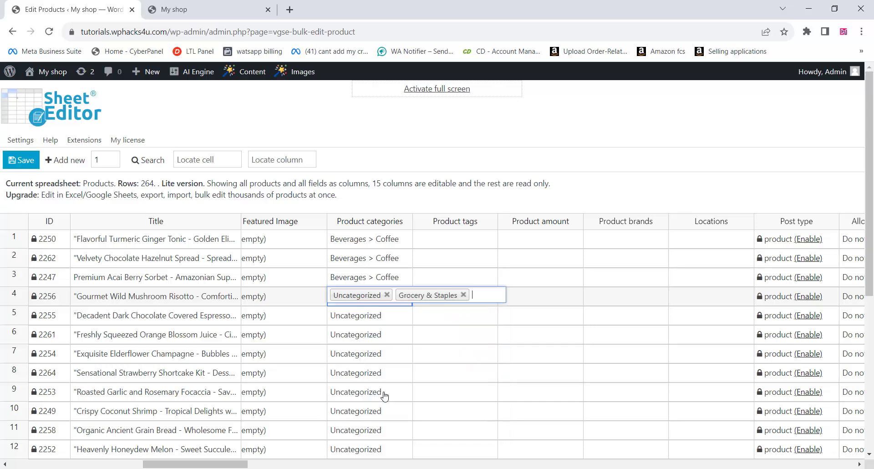
pyautogui.click(387, 295)
pyautogui.press('Return')
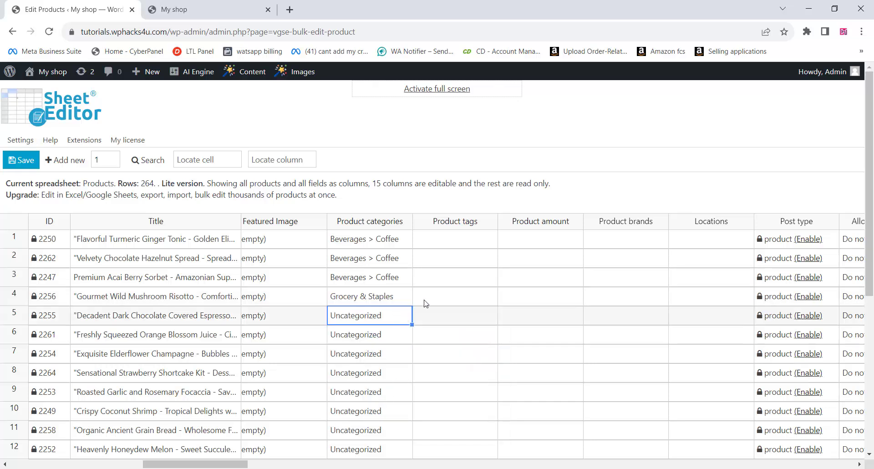
# Step: Copy the Grocery & Staples category from row 4 down through row 12, Heavenly Honeydew Melon
pyautogui.click(391, 301)
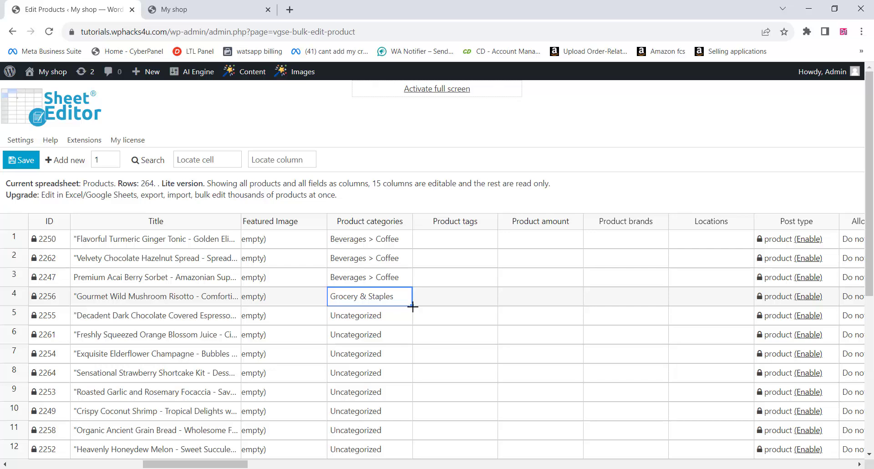
pyautogui.moveTo(412, 307); pyautogui.dragTo(408, 446)
pyautogui.scroll(-4, 462, 365)
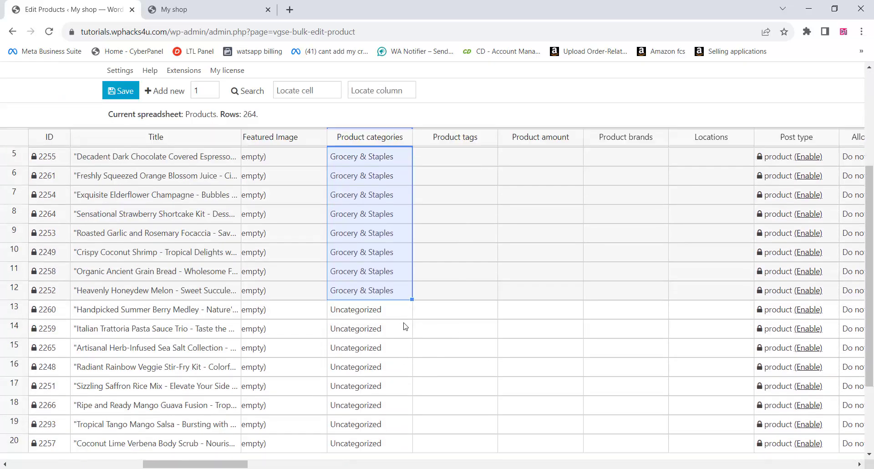
pyautogui.scroll(4, 404, 326)
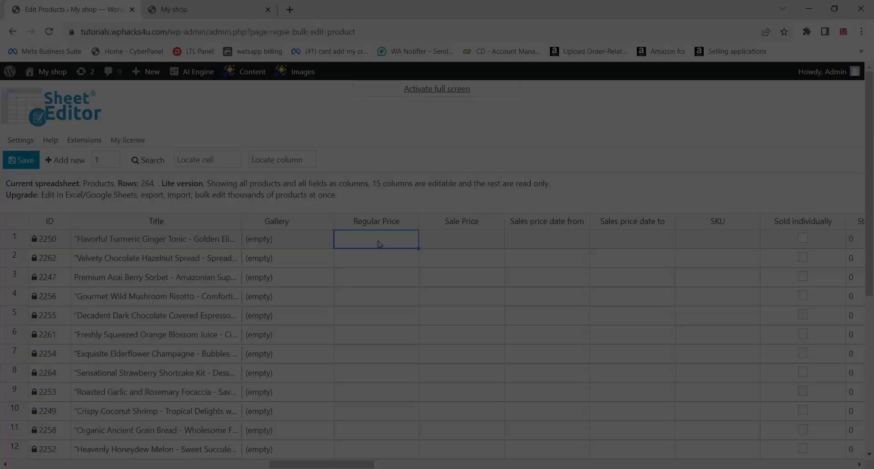
# Step: Set the regular price of Flavorful Turmeric Ginger Tonic to 100 and copy it down to the products below
pyautogui.write('100')
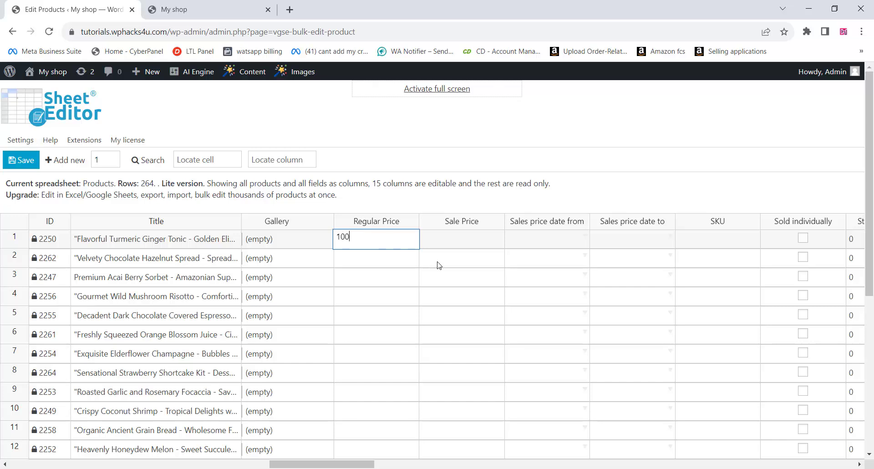
pyautogui.click(439, 265)
pyautogui.click(370, 246)
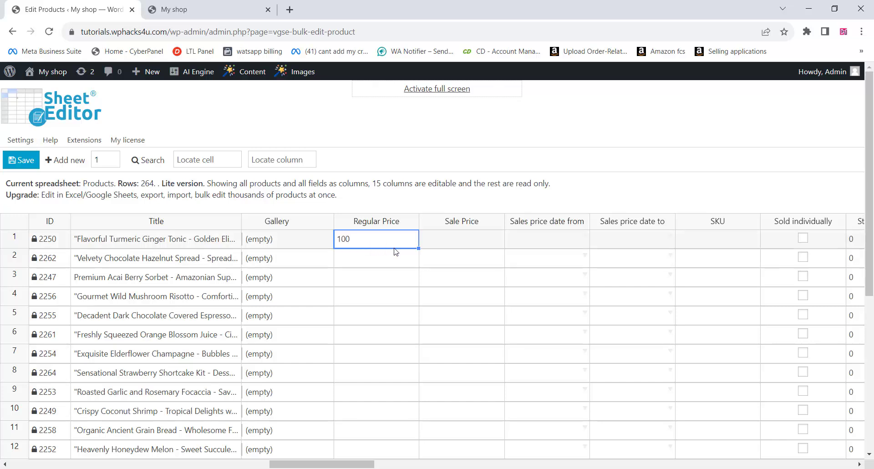
pyautogui.moveTo(417, 248); pyautogui.dragTo(401, 428)
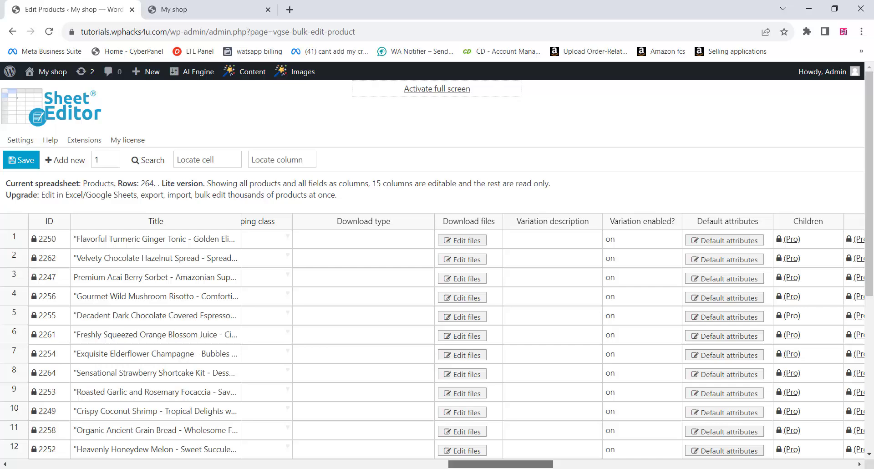
# Step: Examine the remaining product columns, from the download and variation fields through the Klb product fields
pyautogui.hscroll(7, 435, 318)
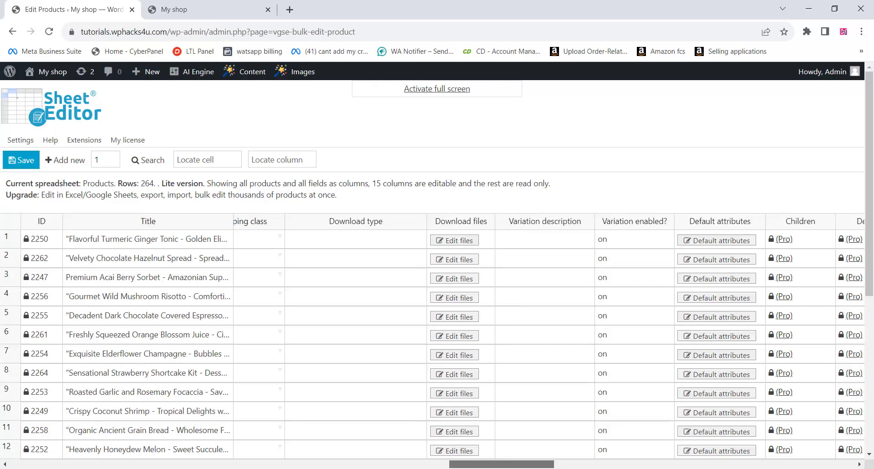
pyautogui.hscroll(9, 434, 319)
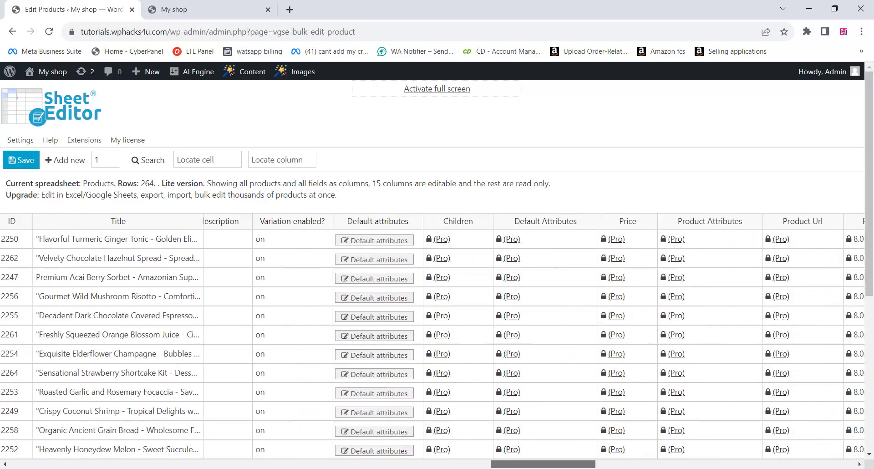
pyautogui.hscroll(9, 434, 319)
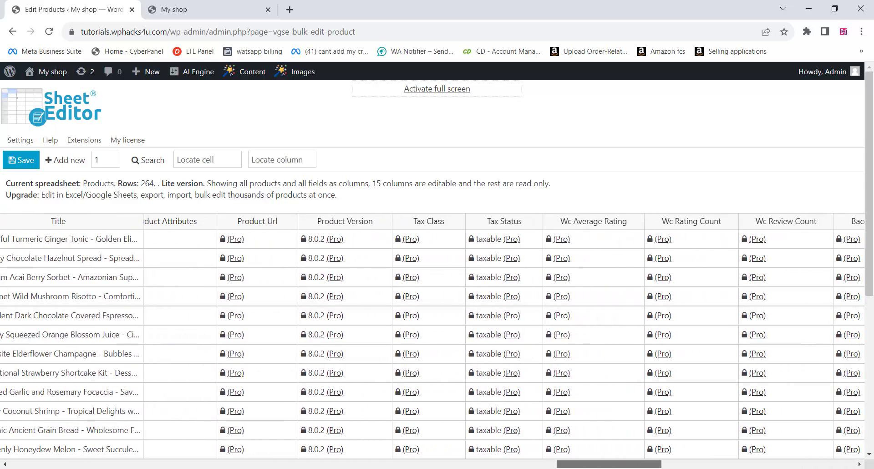
pyautogui.hscroll(8, 435, 319)
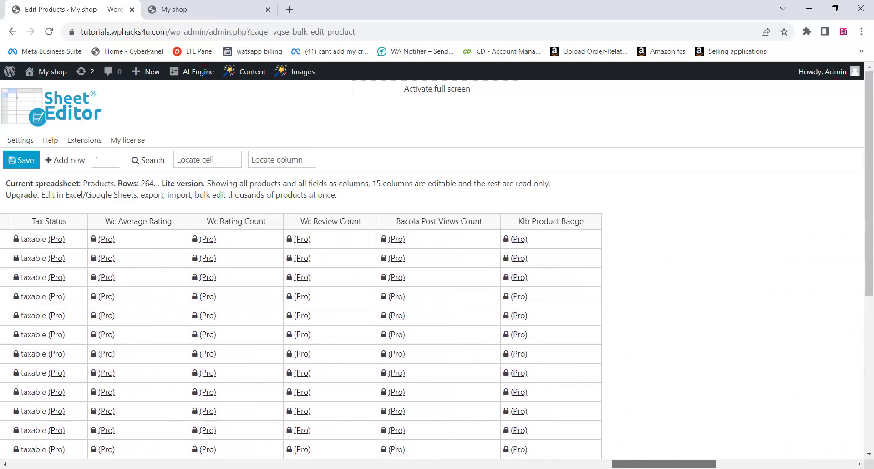
pyautogui.hscroll(10, 435, 319)
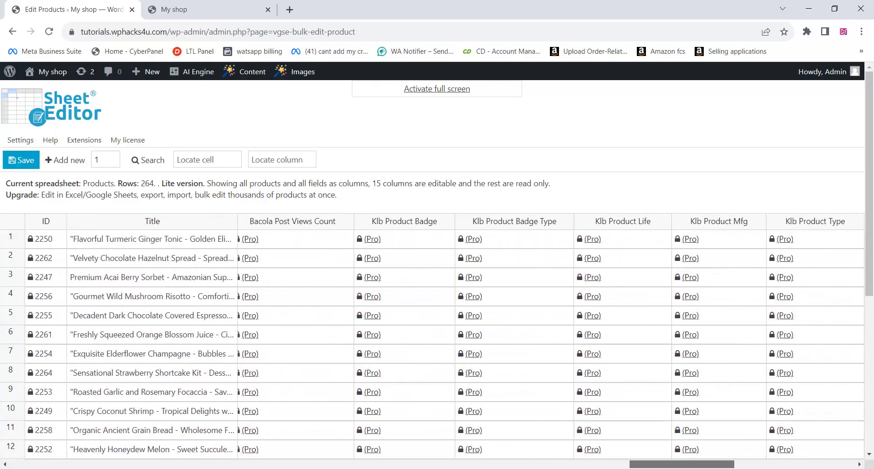
pyautogui.hscroll(13, 434, 318)
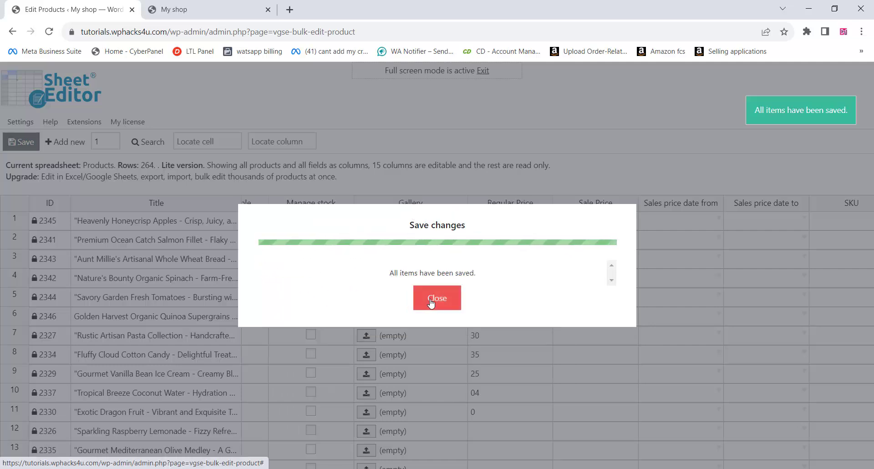
# Step: Dismiss the save dialog, leave the full-screen spreadsheet and open the list of all WooCommerce products
pyautogui.click(431, 302)
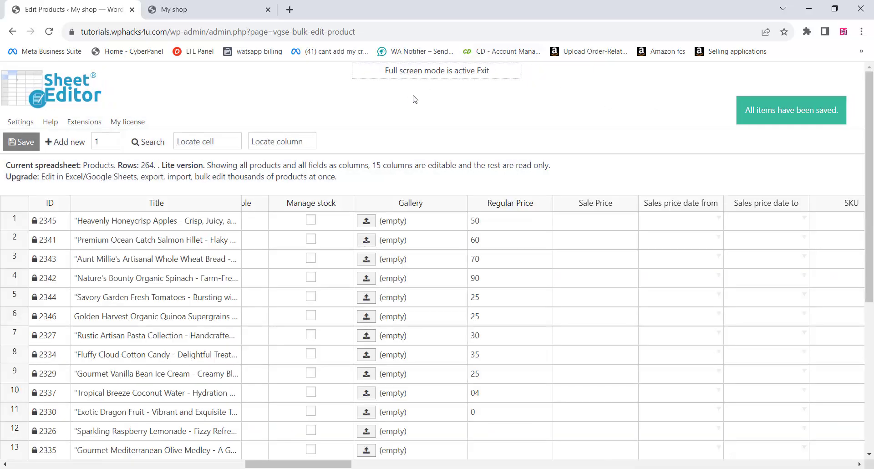
pyautogui.click(484, 70)
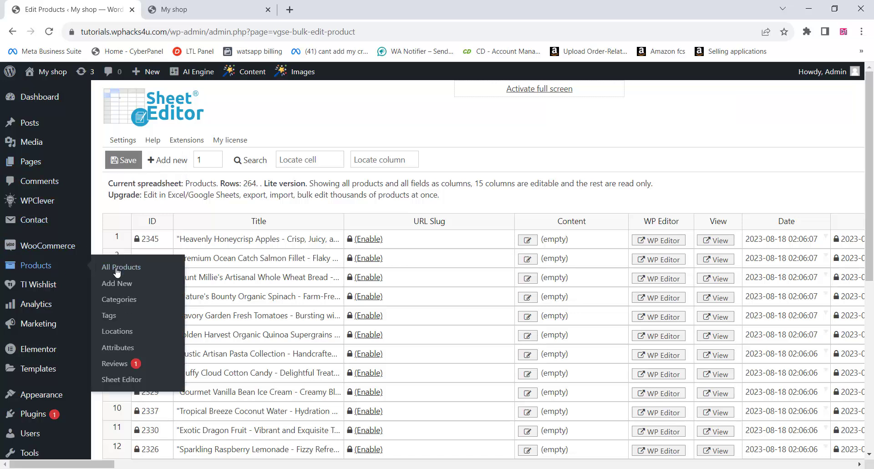
pyautogui.click(118, 268)
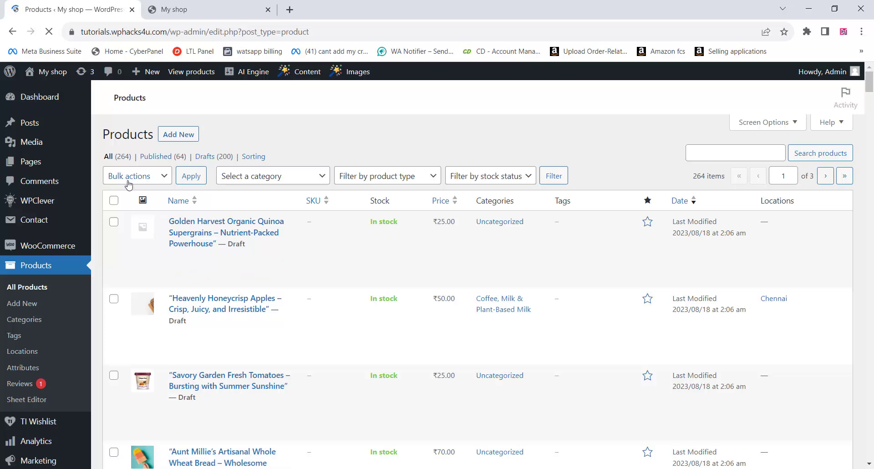
# Step: Select all products on the first page of the list and open them for bulk editing
pyautogui.scroll(-2, 116, 200)
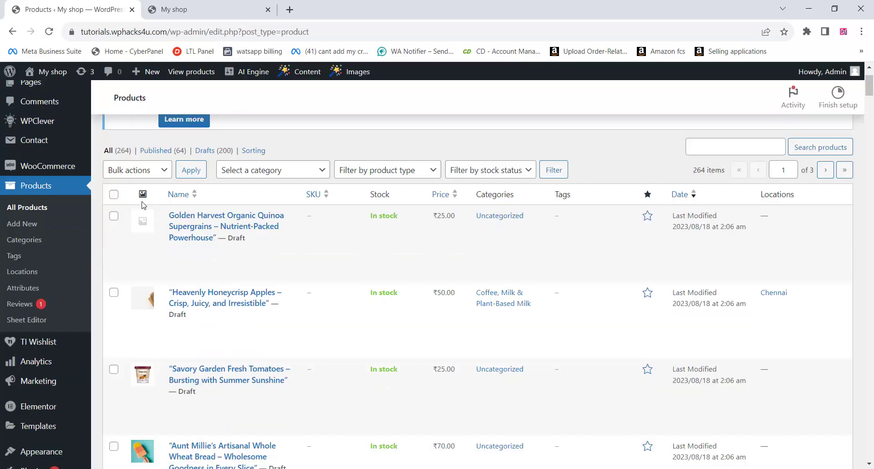
pyautogui.click(114, 183)
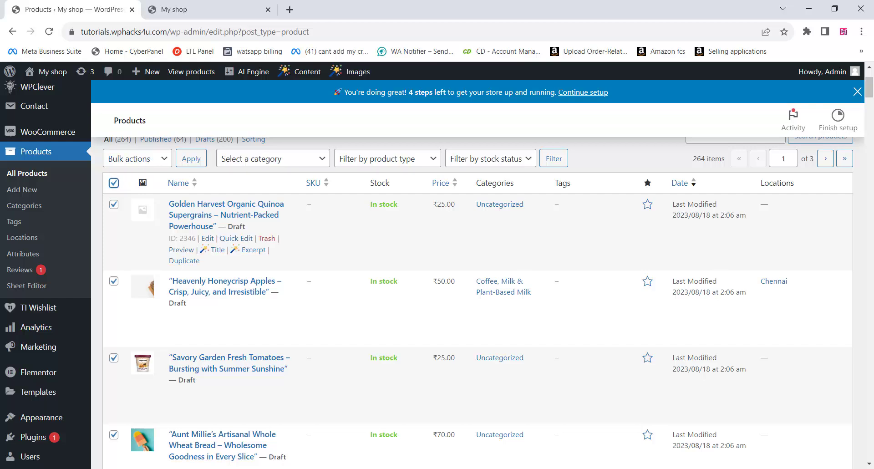
pyautogui.scroll(-1, 872, 115)
pyautogui.moveTo(870, 91)
pyautogui.mouseDown()
pyautogui.moveTo(870, 459)
pyautogui.moveTo(870, 76)
pyautogui.mouseUp()
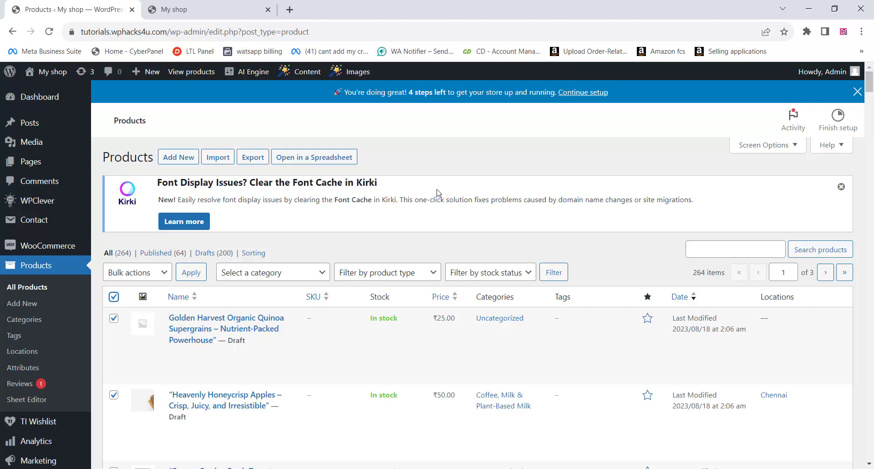
pyautogui.click(150, 278)
pyautogui.click(115, 298)
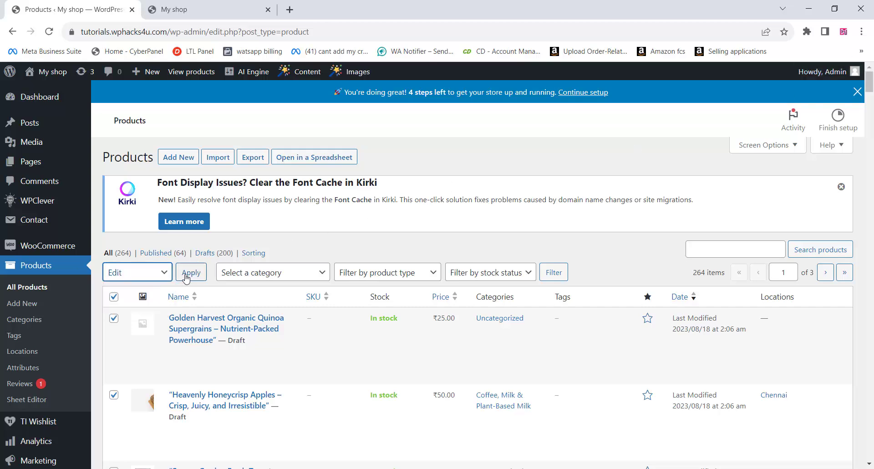
pyautogui.click(186, 276)
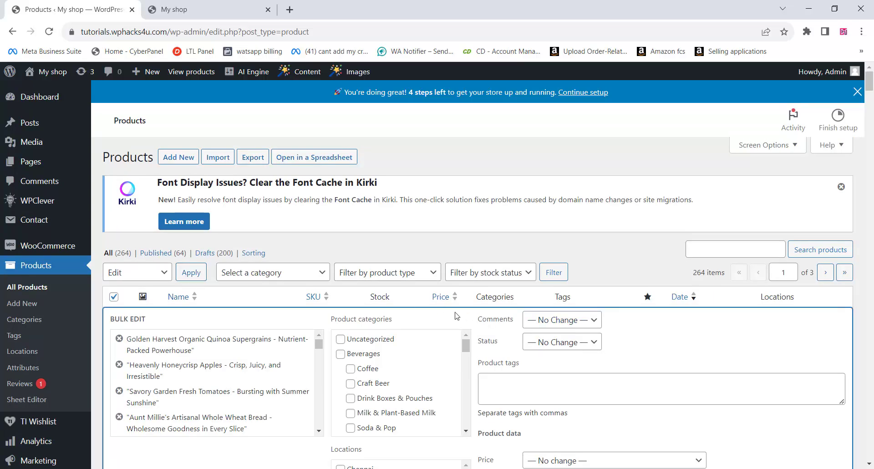
# Step: Set the status of the selected products to Published and update them in bulk
pyautogui.scroll(-6, 440, 319)
pyautogui.scroll(-3, 319, 327)
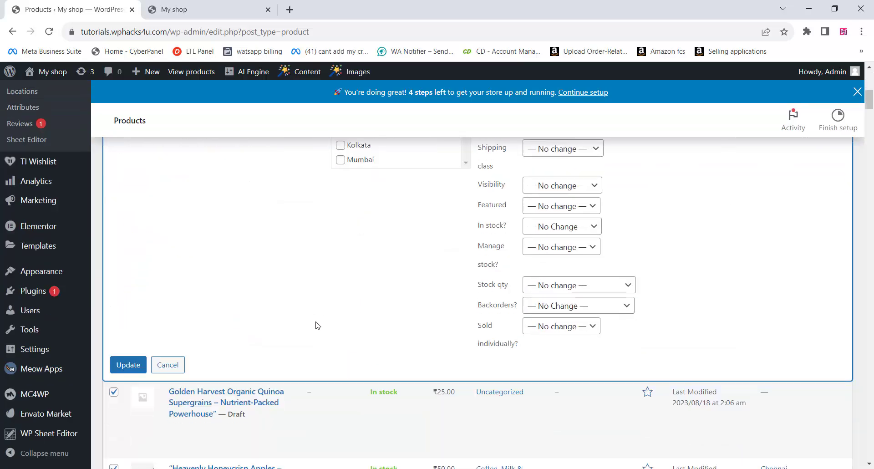
pyautogui.scroll(4, 374, 306)
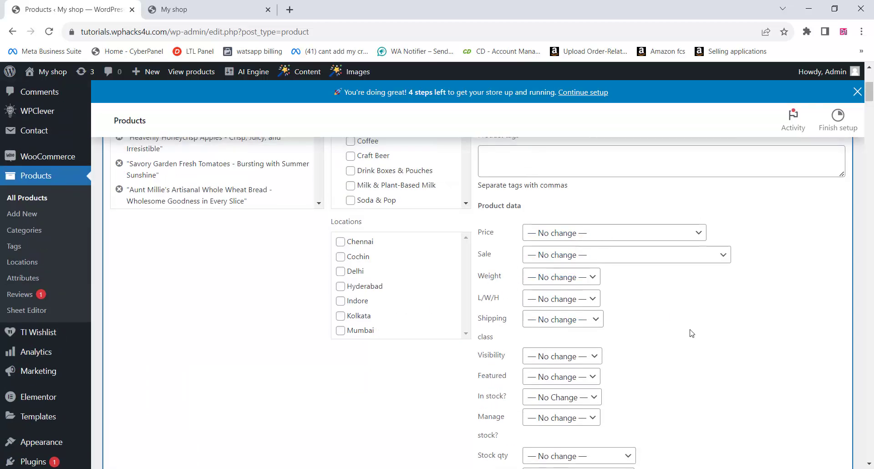
pyautogui.scroll(1, 691, 336)
pyautogui.scroll(1, 691, 336)
pyautogui.scroll(1, 676, 347)
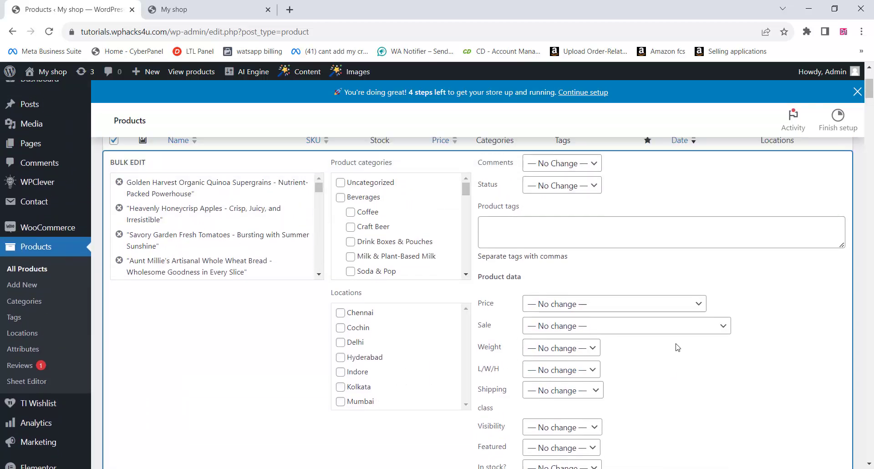
pyautogui.click(565, 228)
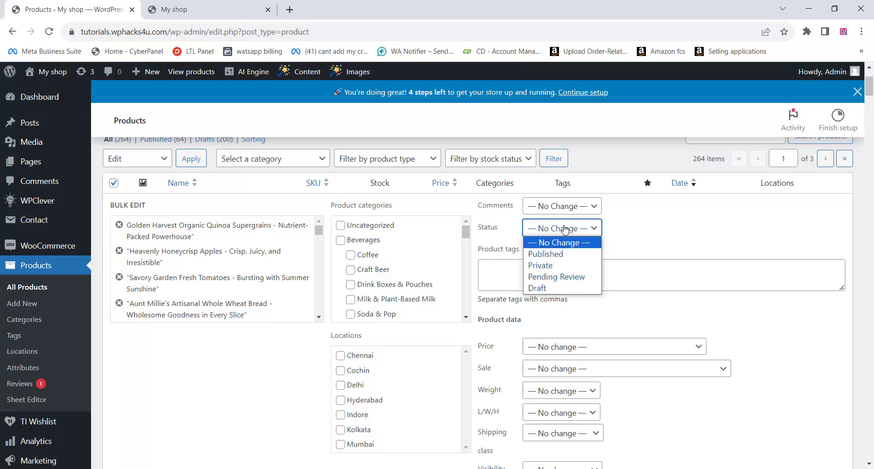
pyautogui.click(546, 253)
pyautogui.scroll(-5, 154, 366)
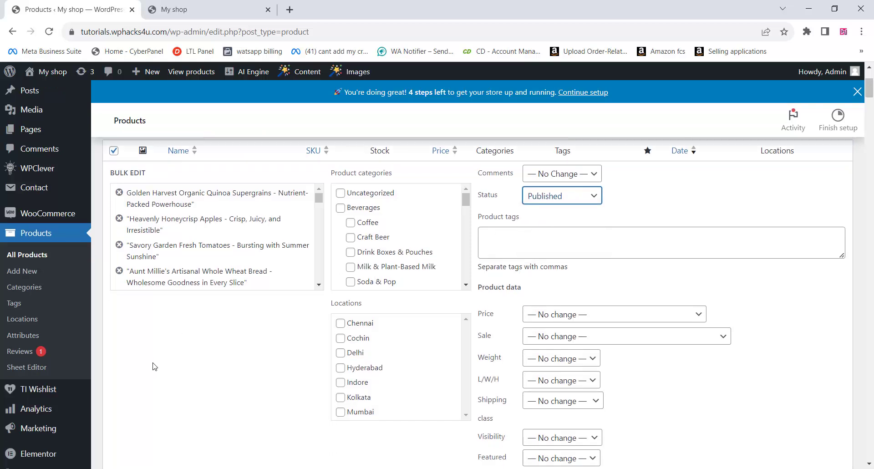
pyautogui.click(128, 426)
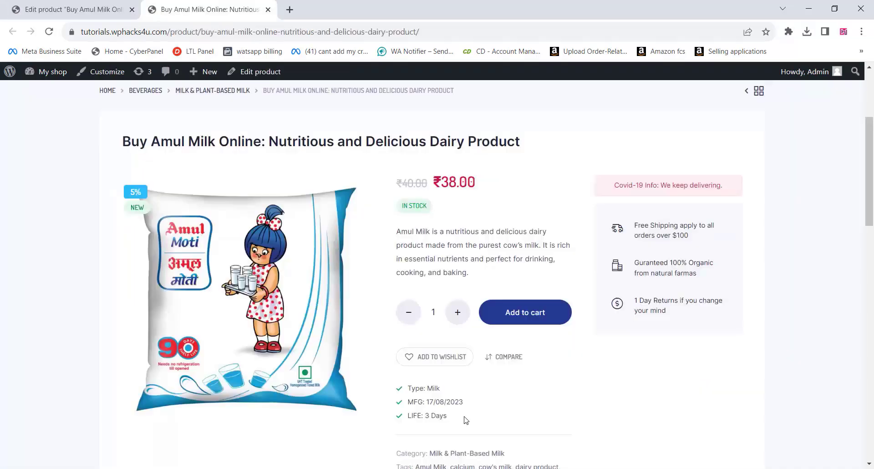
pyautogui.scroll(-1, 465, 420)
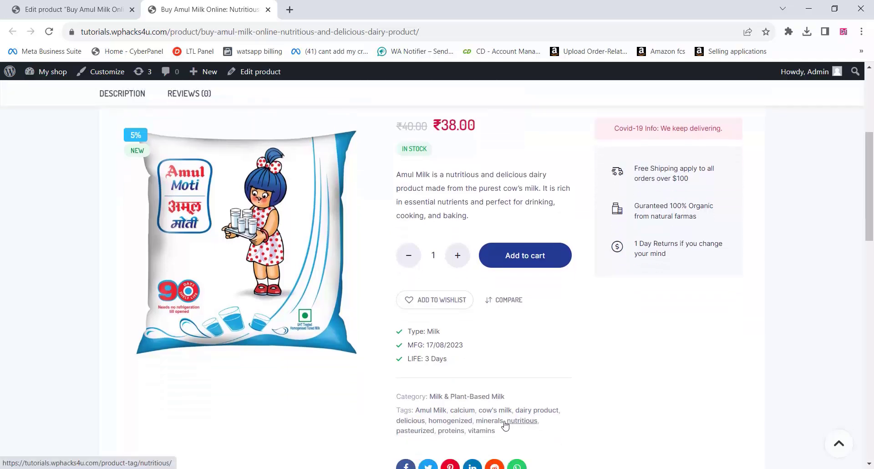
pyautogui.scroll(1, 446, 328)
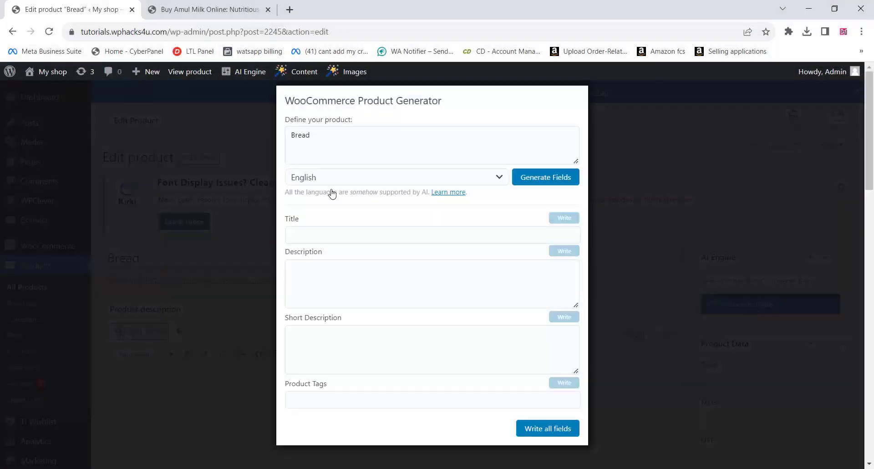
# Step: Define the bread product as "Fresho Bread" in the WooCommerce Product Generator and generate its fields in English
pyautogui.click(292, 135)
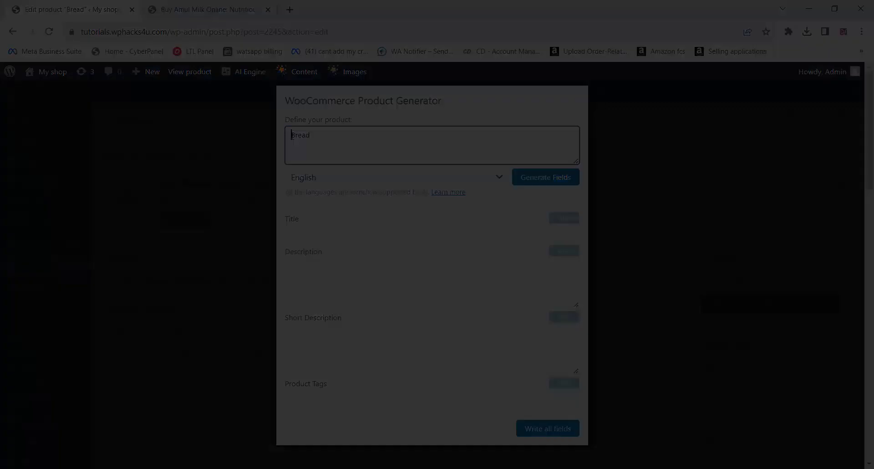
pyautogui.write('Fresho')
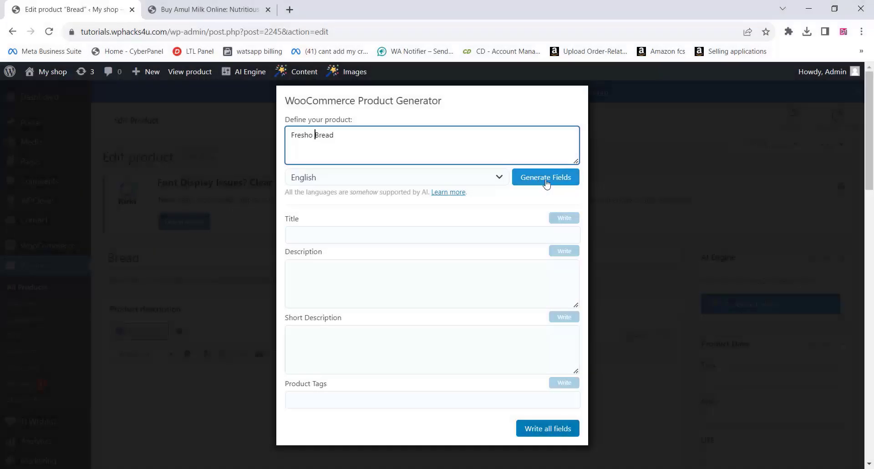
pyautogui.click(546, 177)
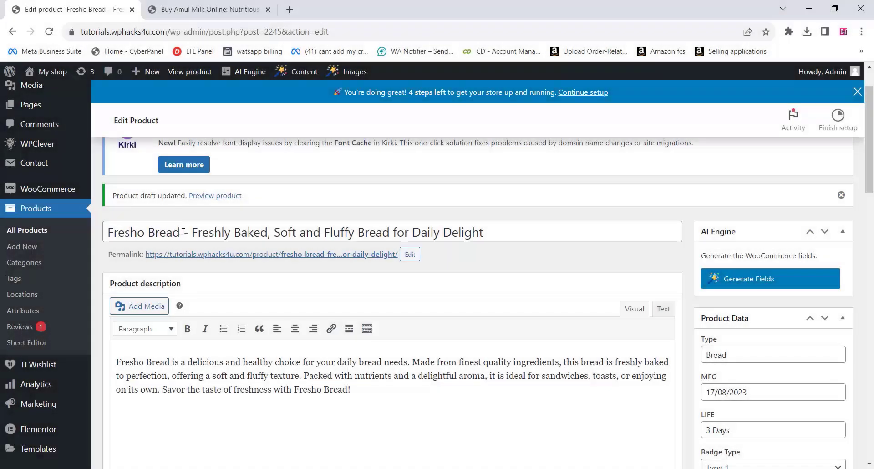
# Step: Select the words "Fresho Bread" in the product title
pyautogui.moveTo(183, 232); pyautogui.dragTo(108, 233)
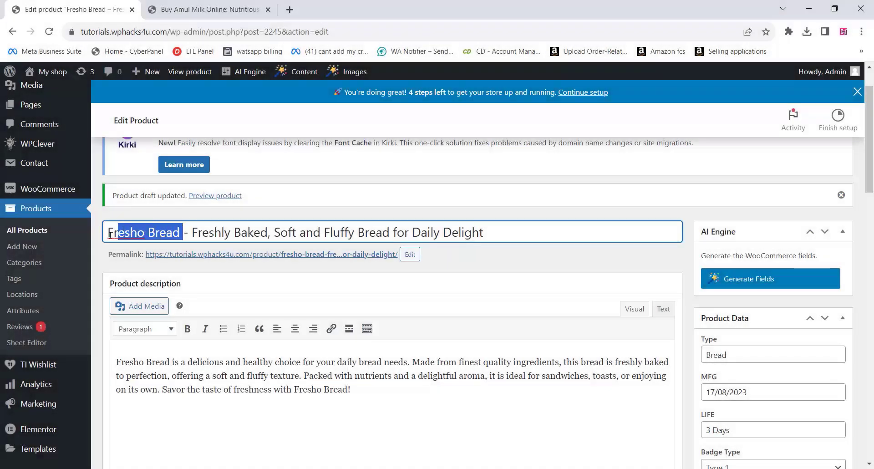